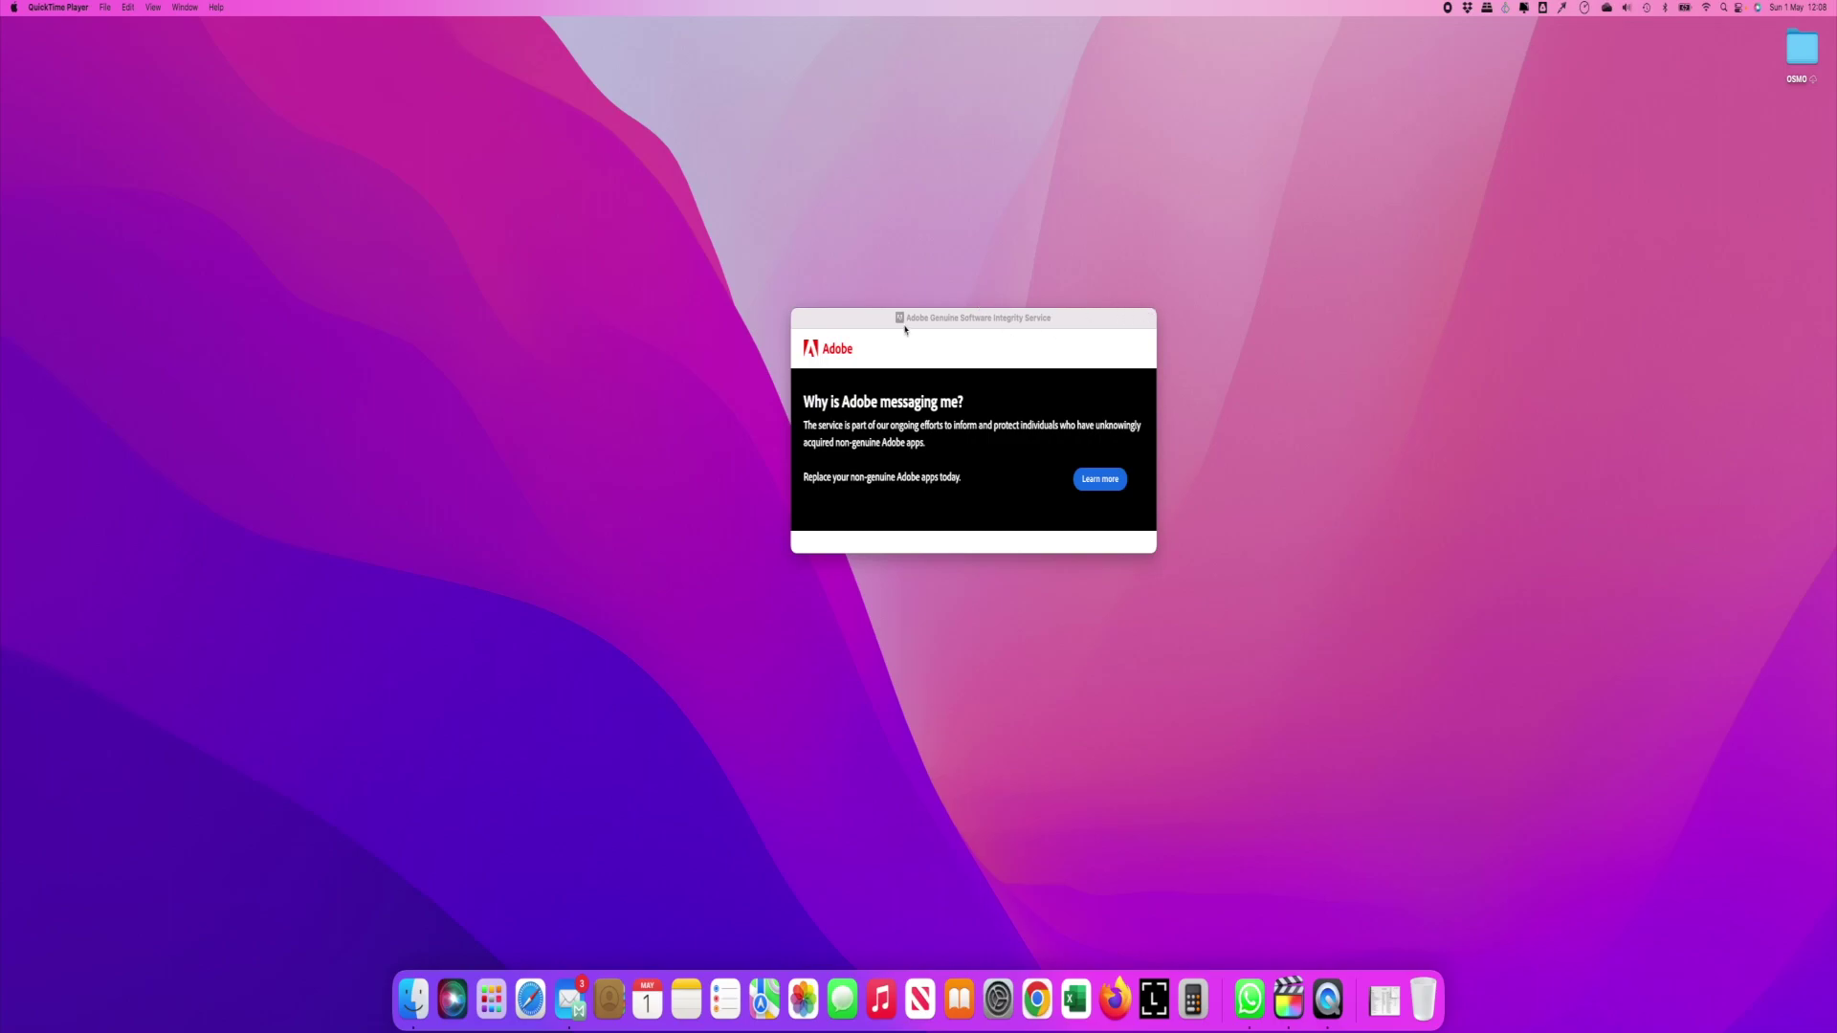
# Reposition the Adobe Genuine Software pop-up lower on screen and bring Finder to the front.
pyautogui.moveTo(875, 326); pyautogui.dragTo(858, 391)
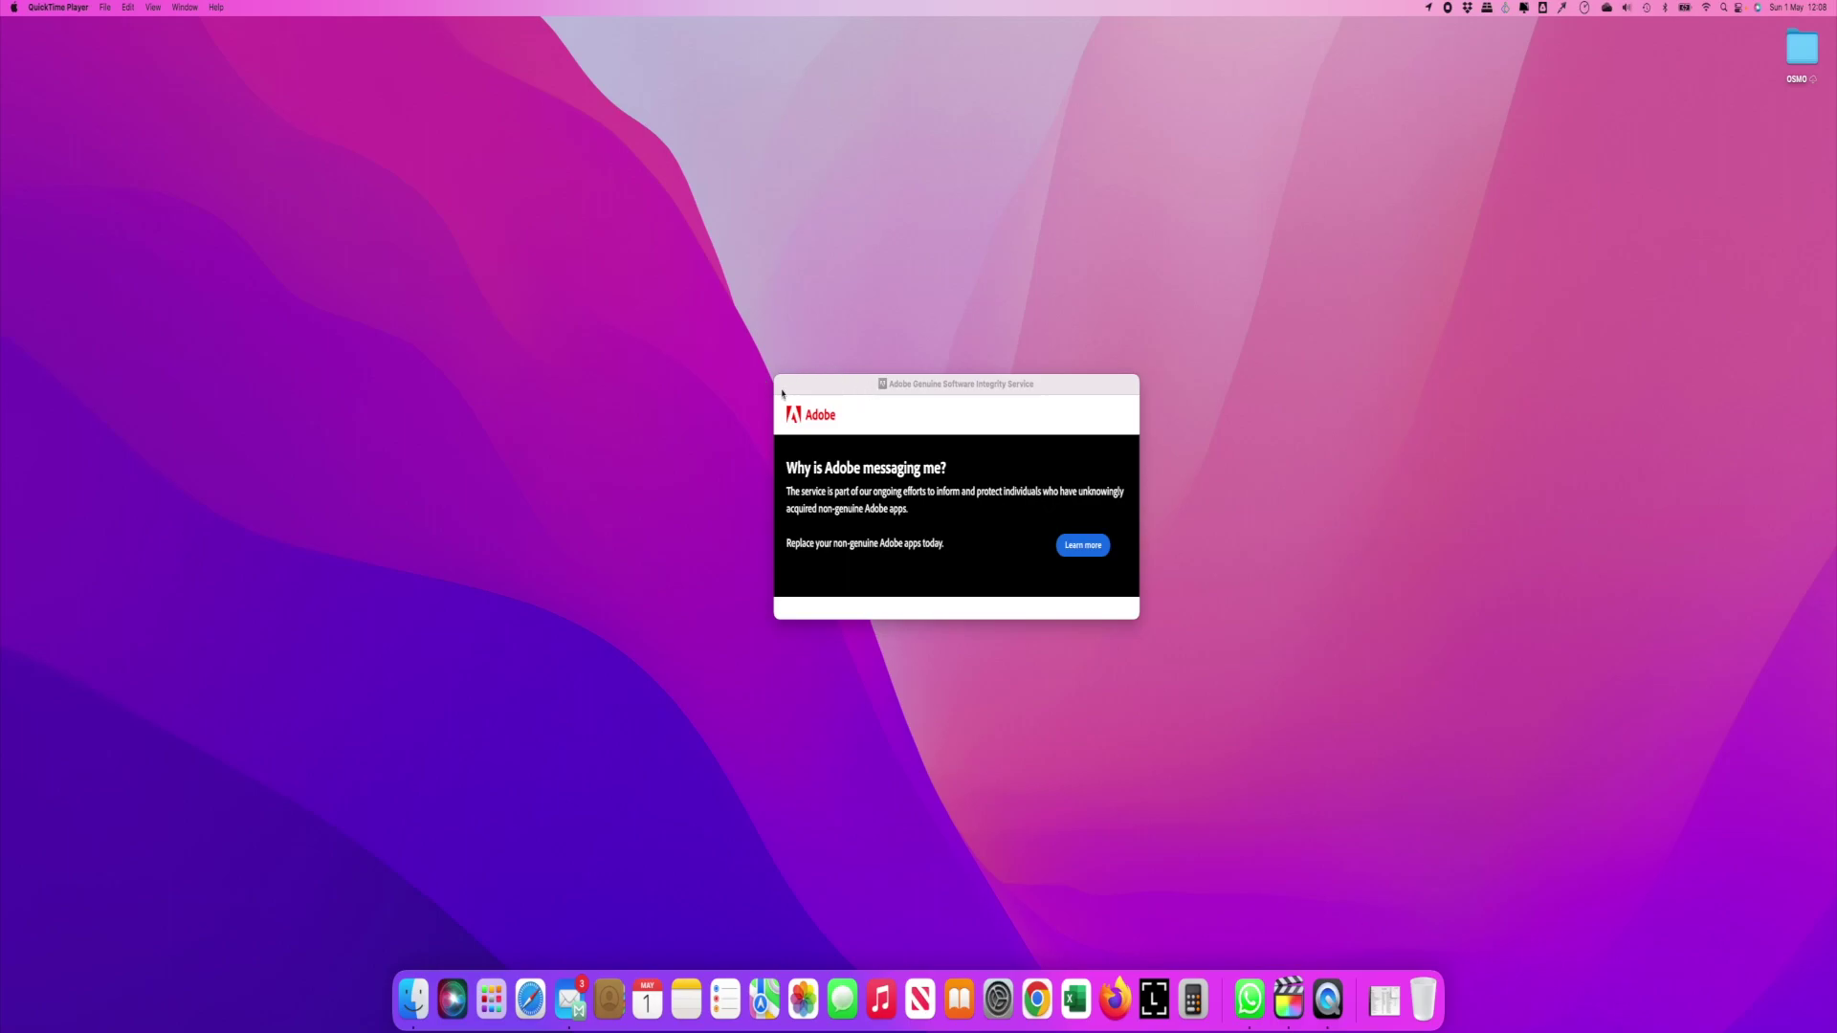
pyautogui.moveTo(850, 392); pyautogui.dragTo(847, 413)
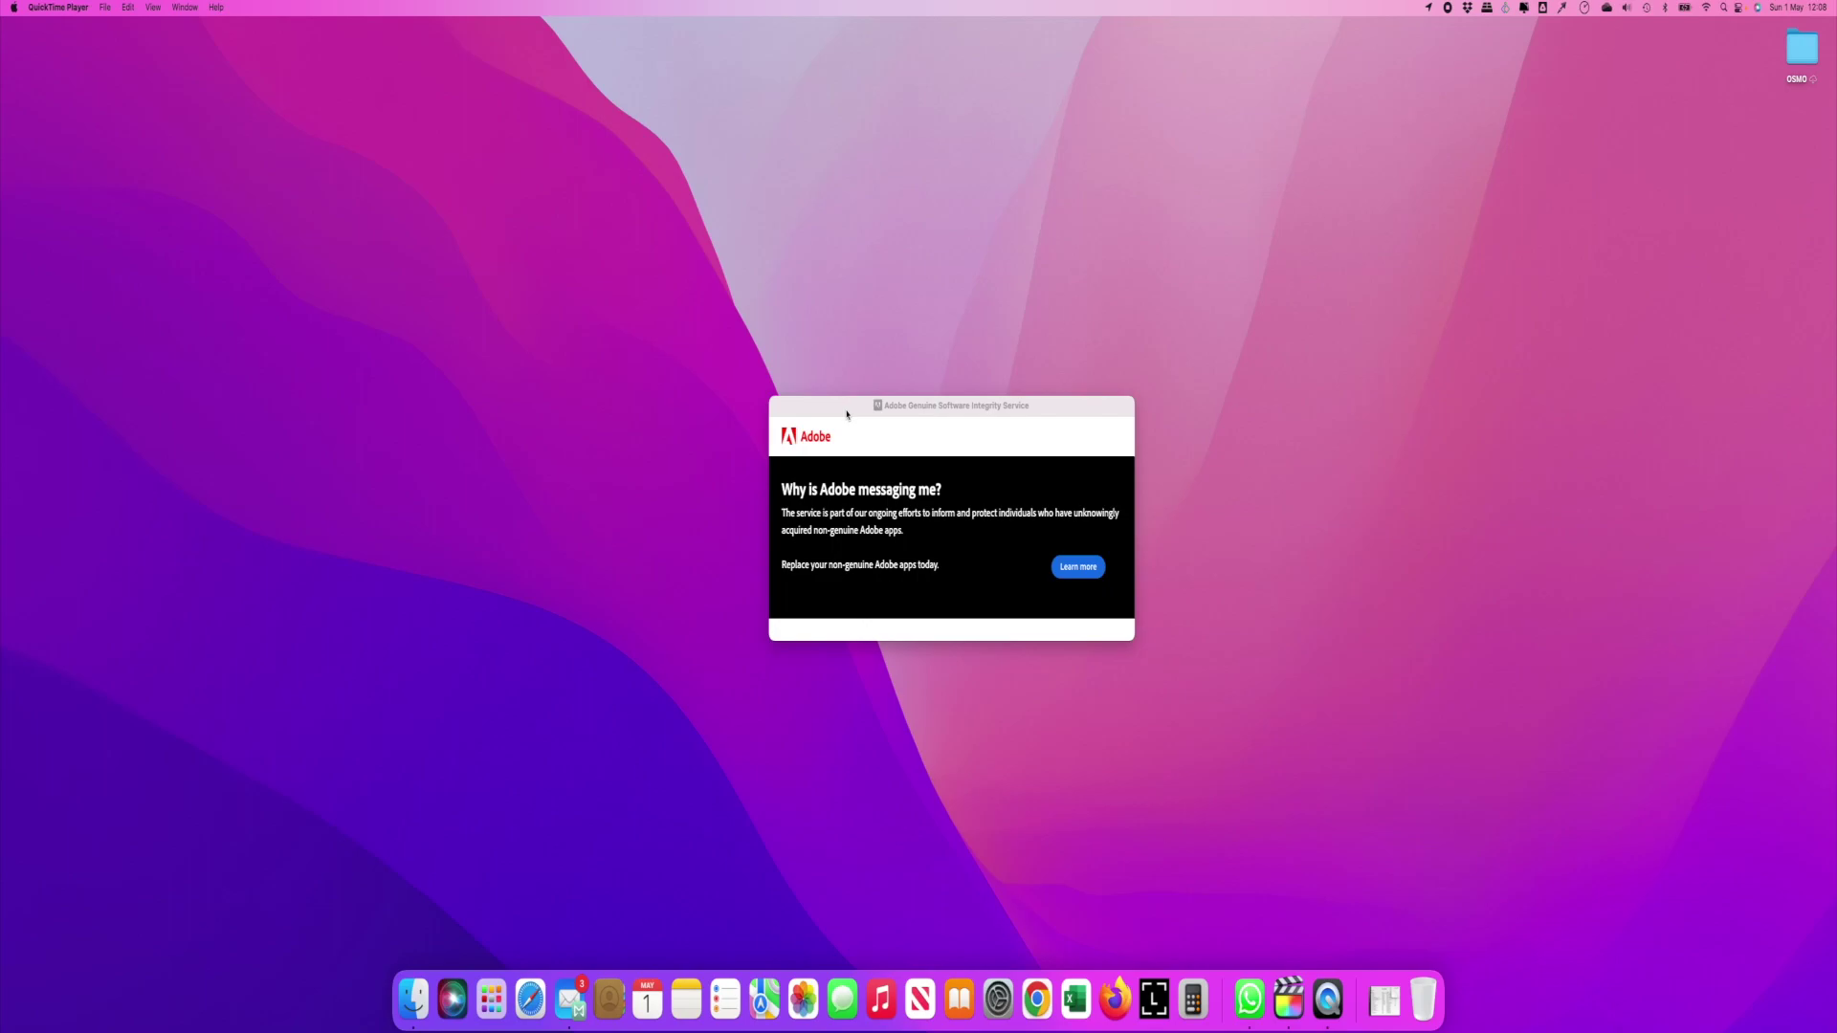
pyautogui.moveTo(847, 413); pyautogui.dragTo(759, 403)
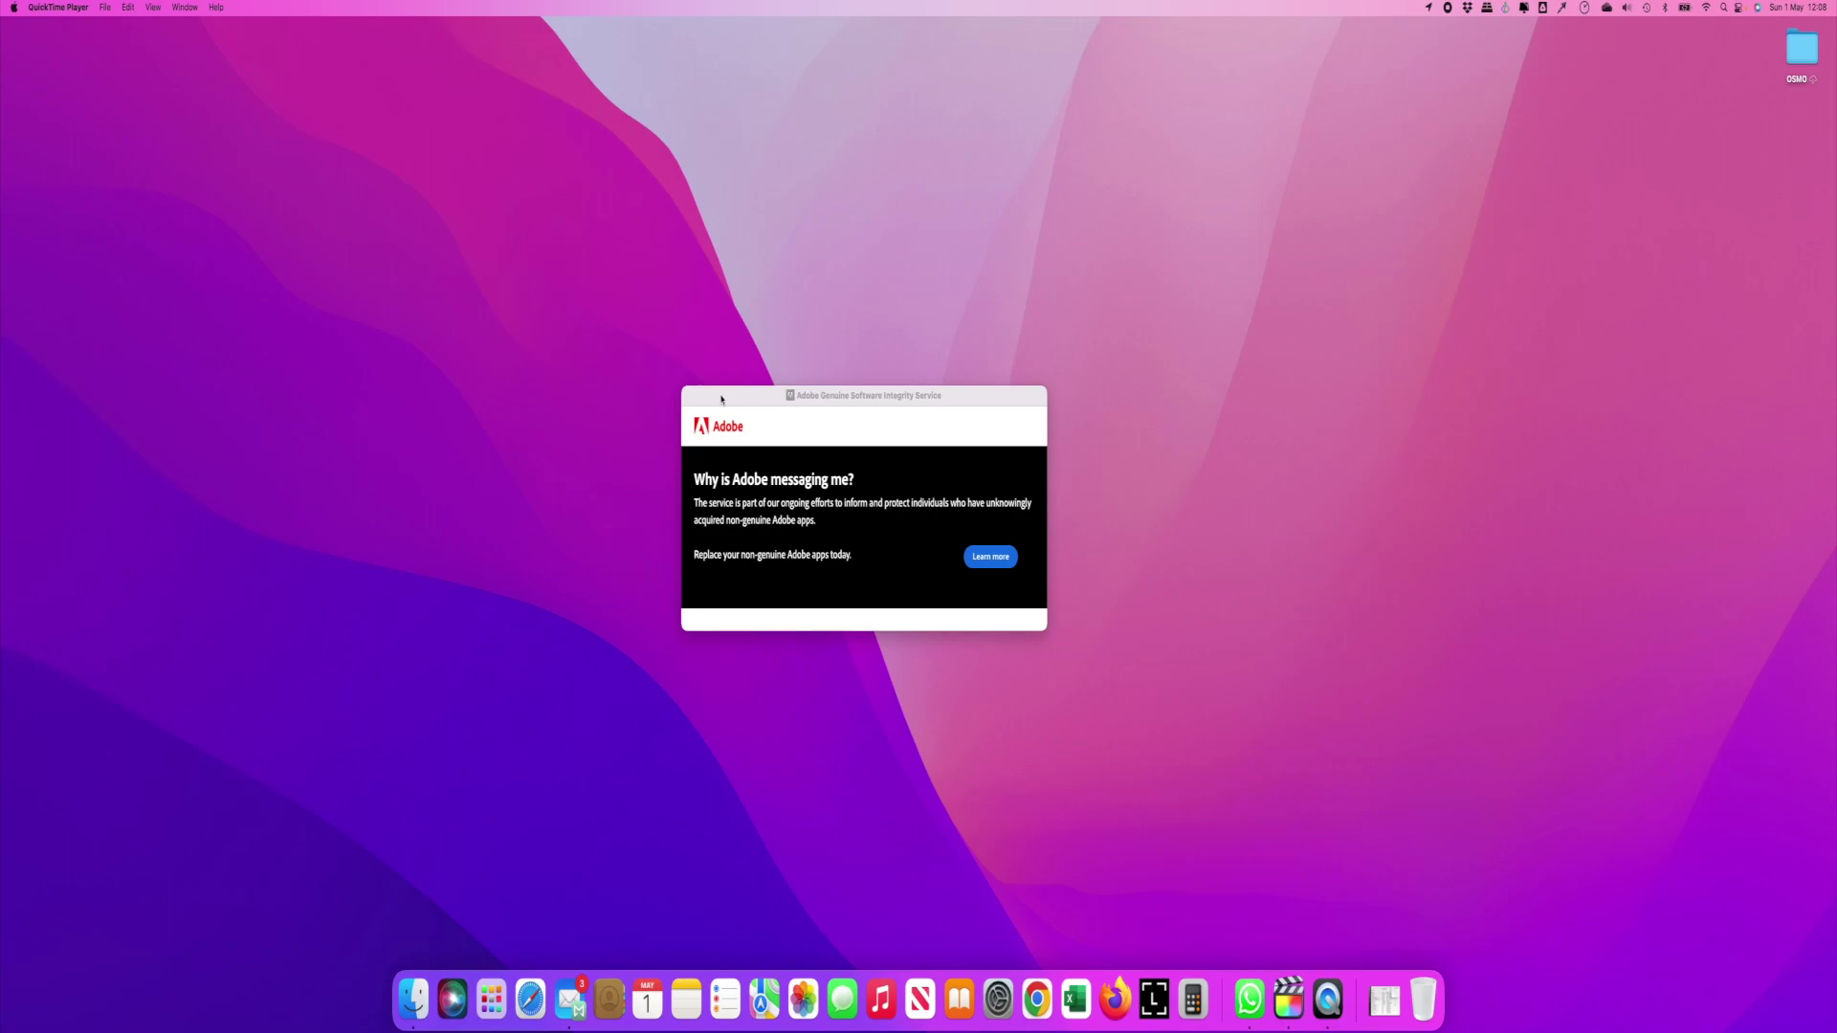
pyautogui.moveTo(722, 400)
pyautogui.mouseDown()
pyautogui.moveTo(823, 397)
pyautogui.moveTo(776, 395)
pyautogui.mouseUp()
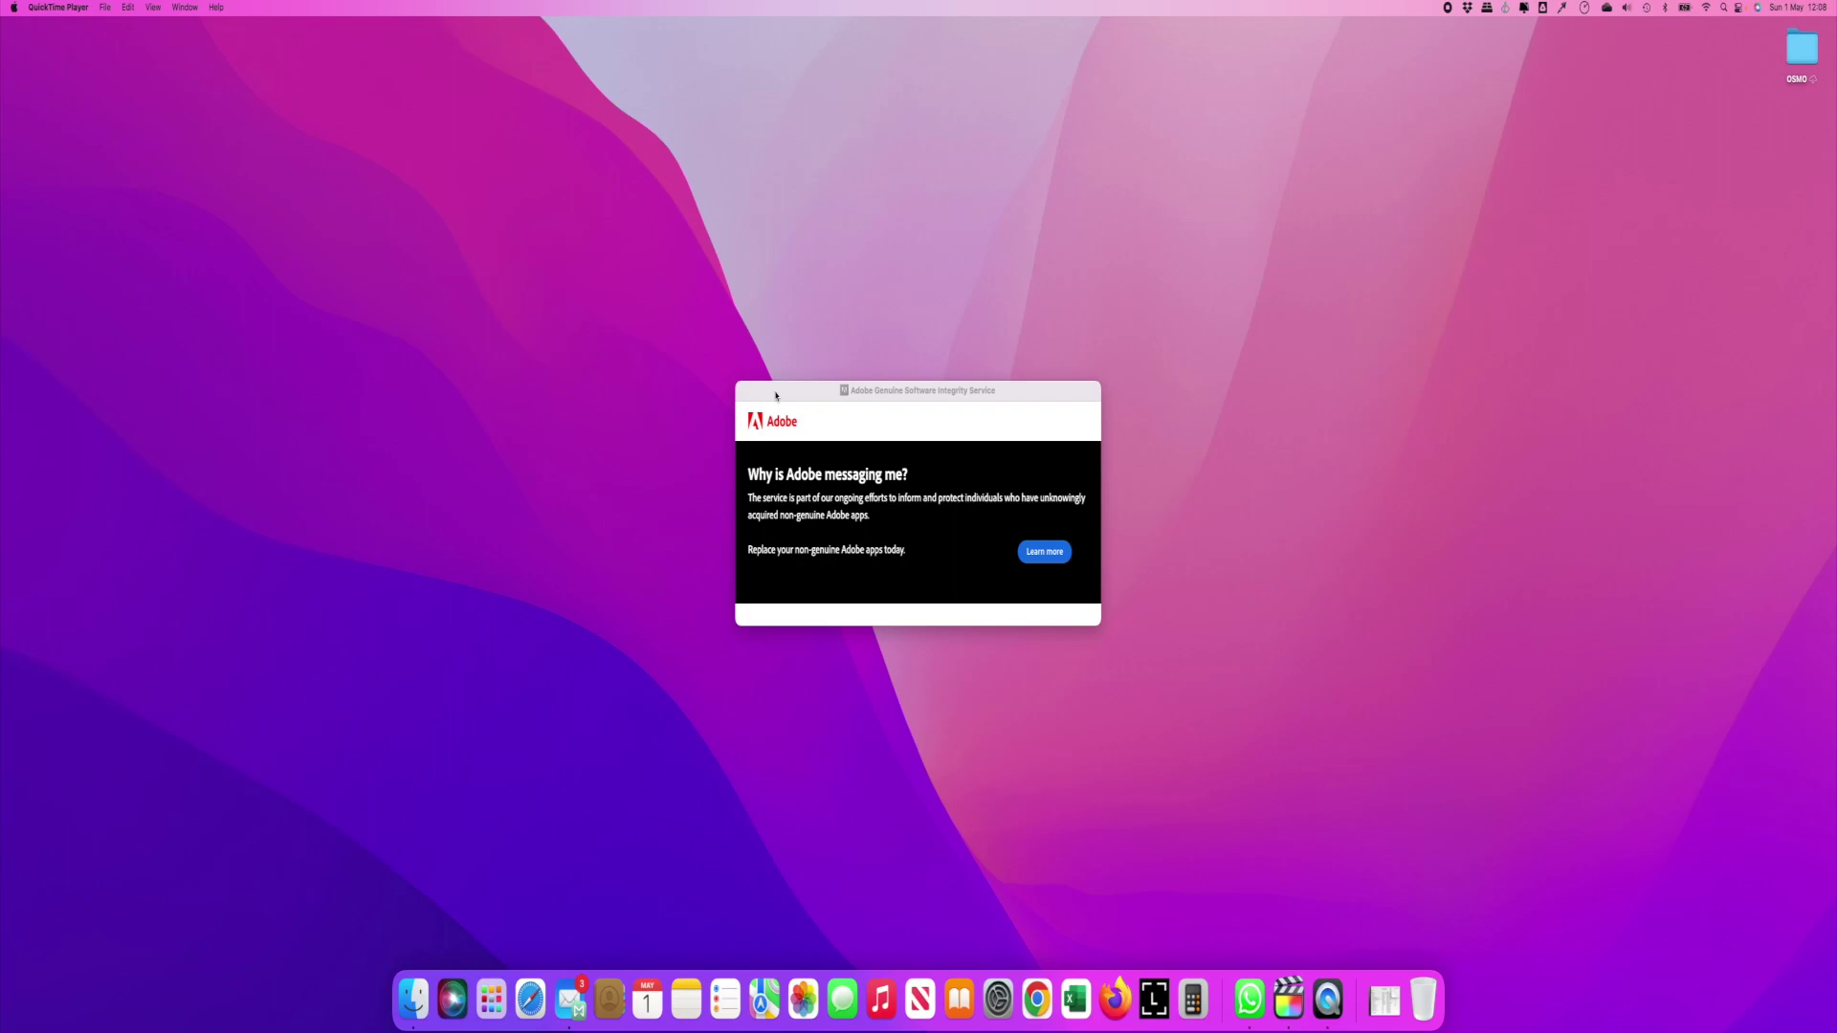
pyautogui.moveTo(776, 396); pyautogui.dragTo(800, 404)
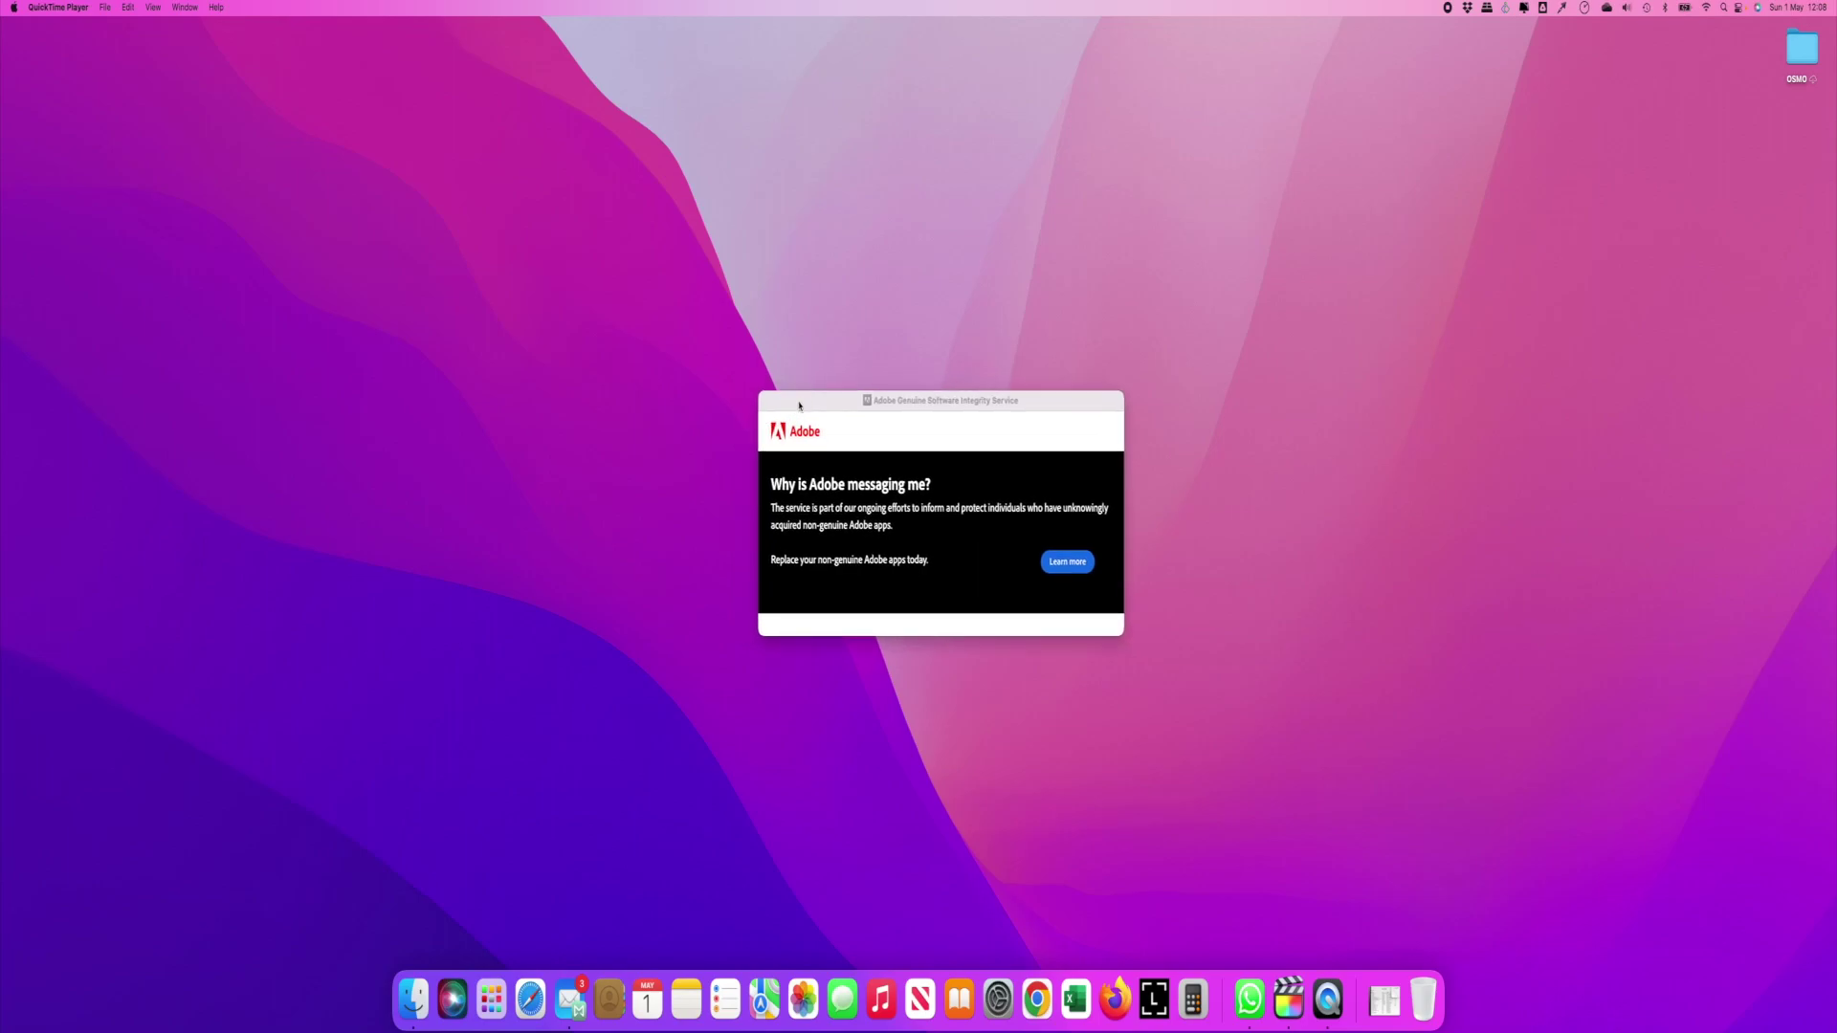
pyautogui.click(553, 372)
# Go to the folder ~/Library/Application Support in Finder.
pyautogui.click(139, 8)
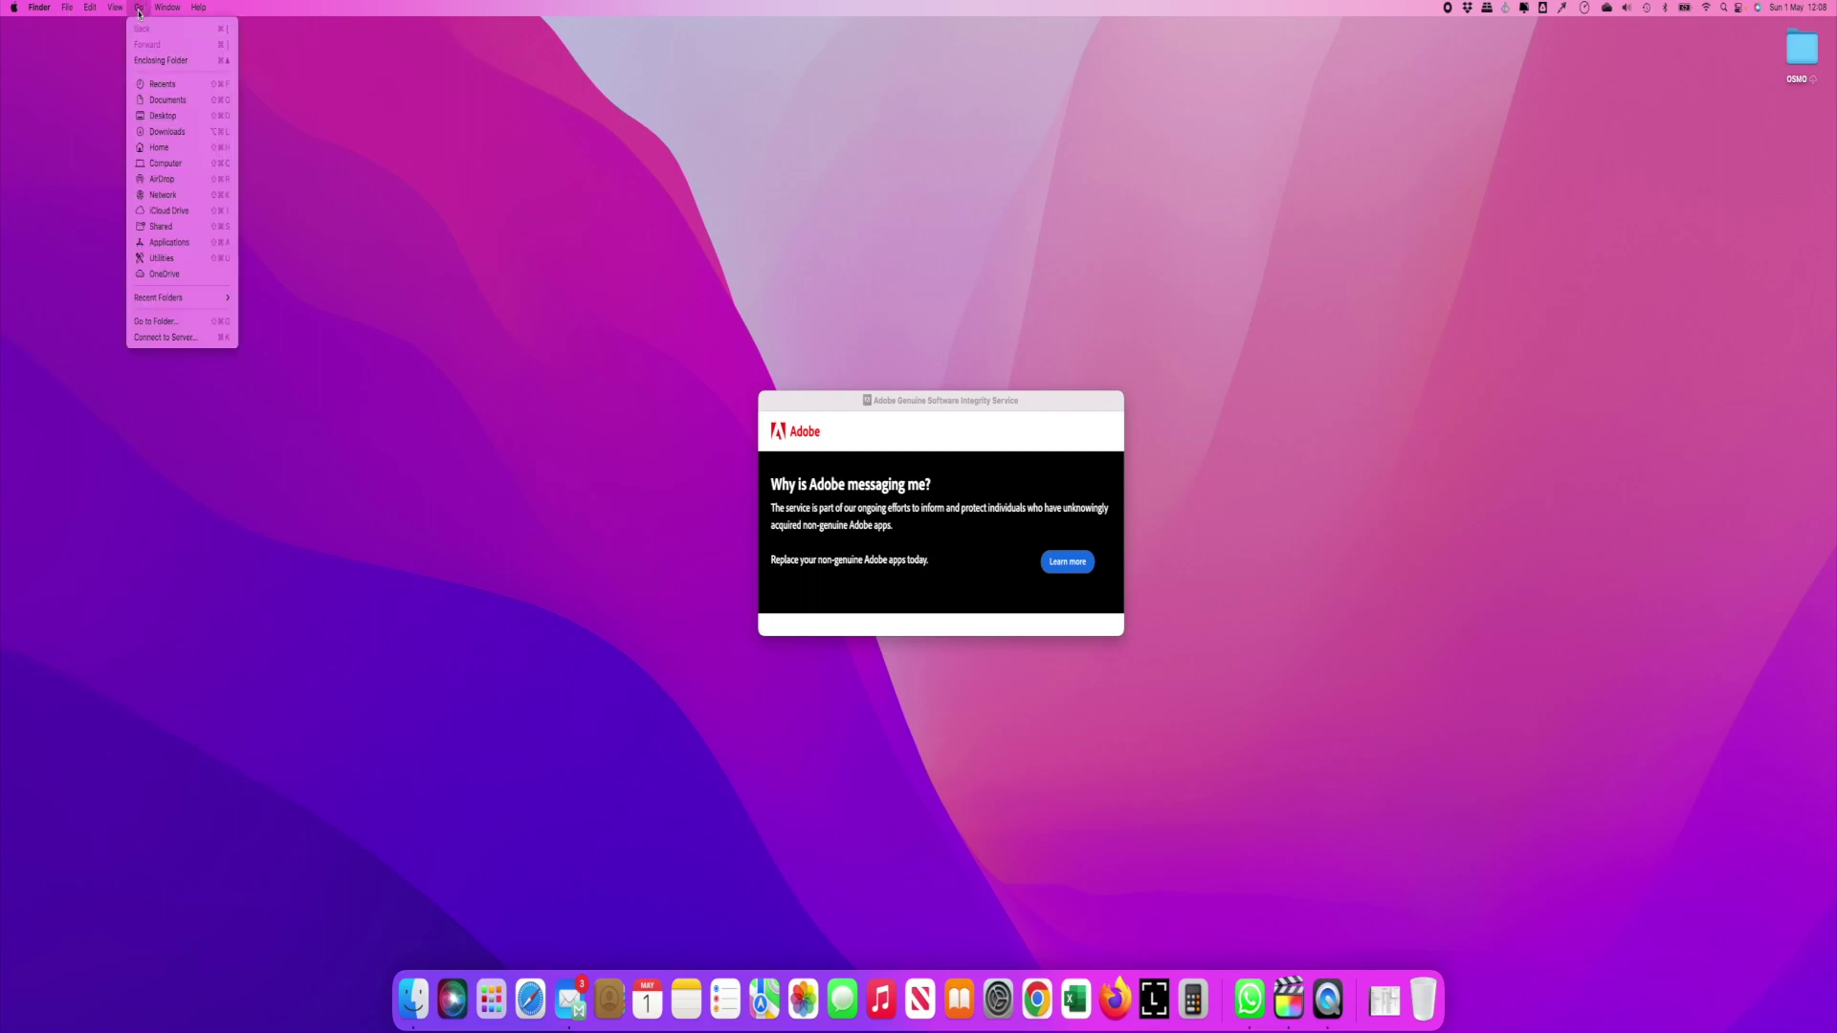
pyautogui.click(172, 324)
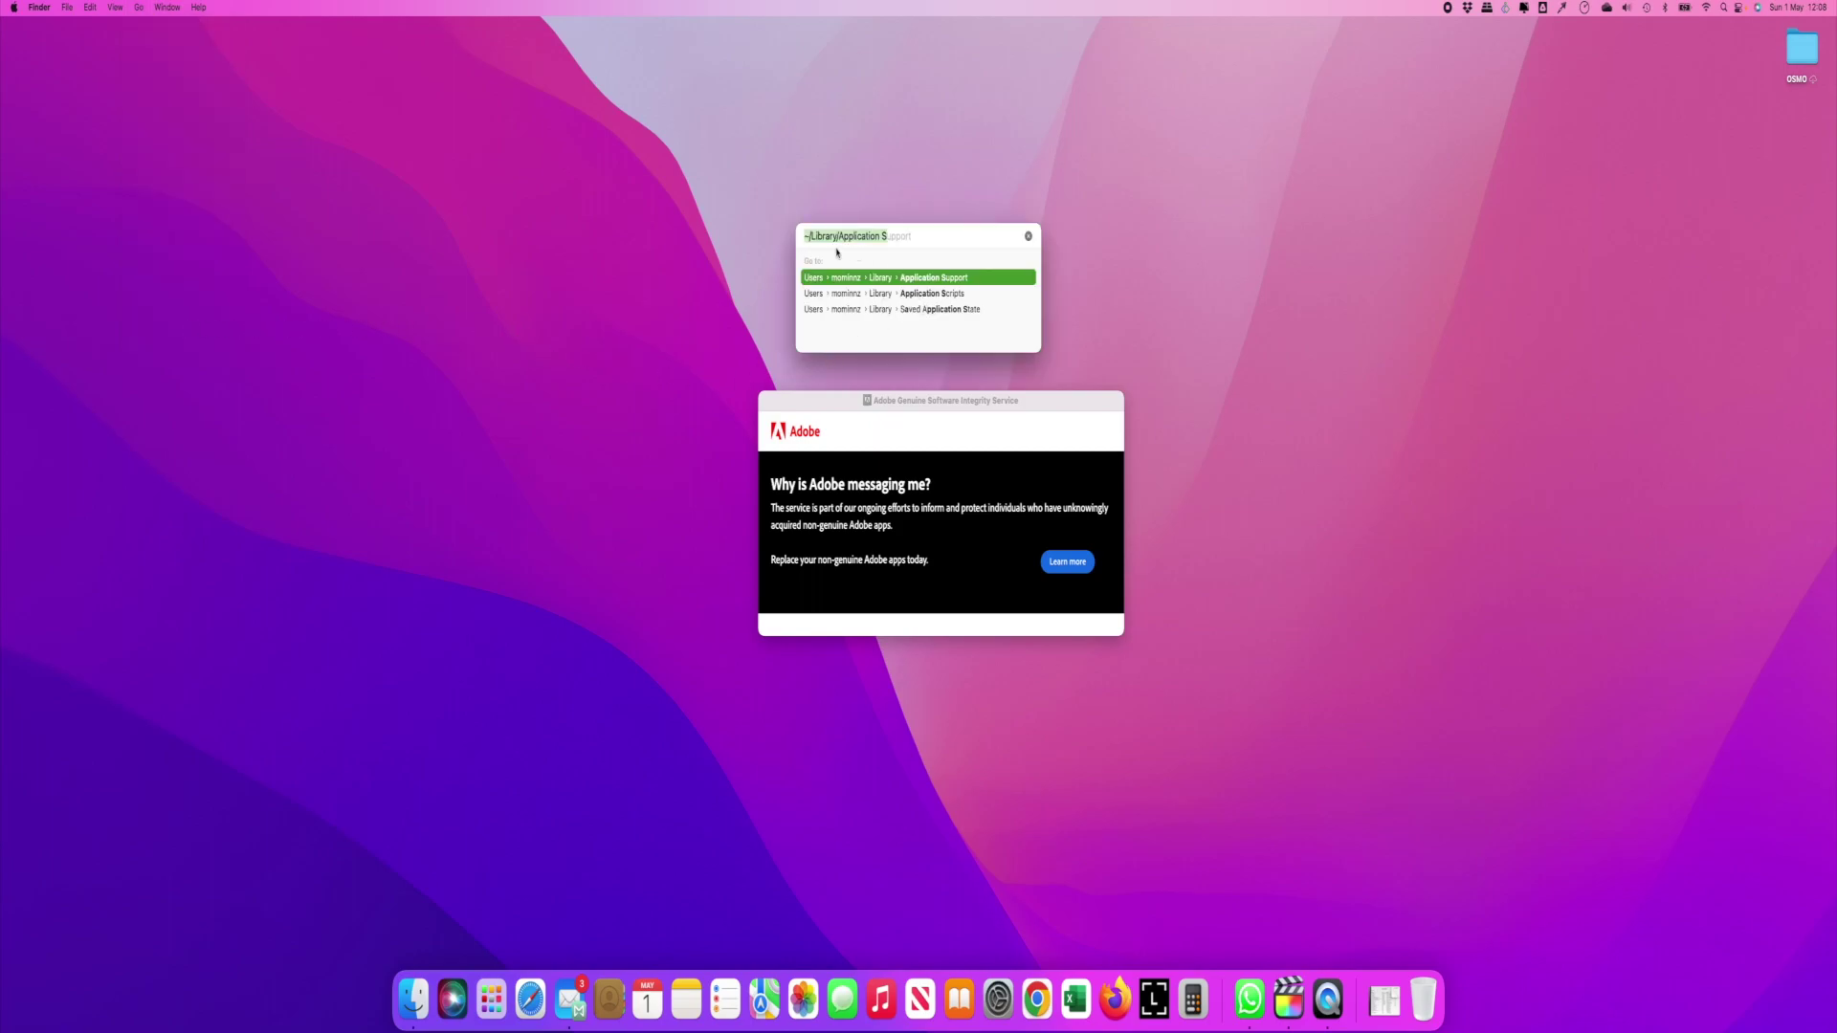
pyautogui.click(889, 237)
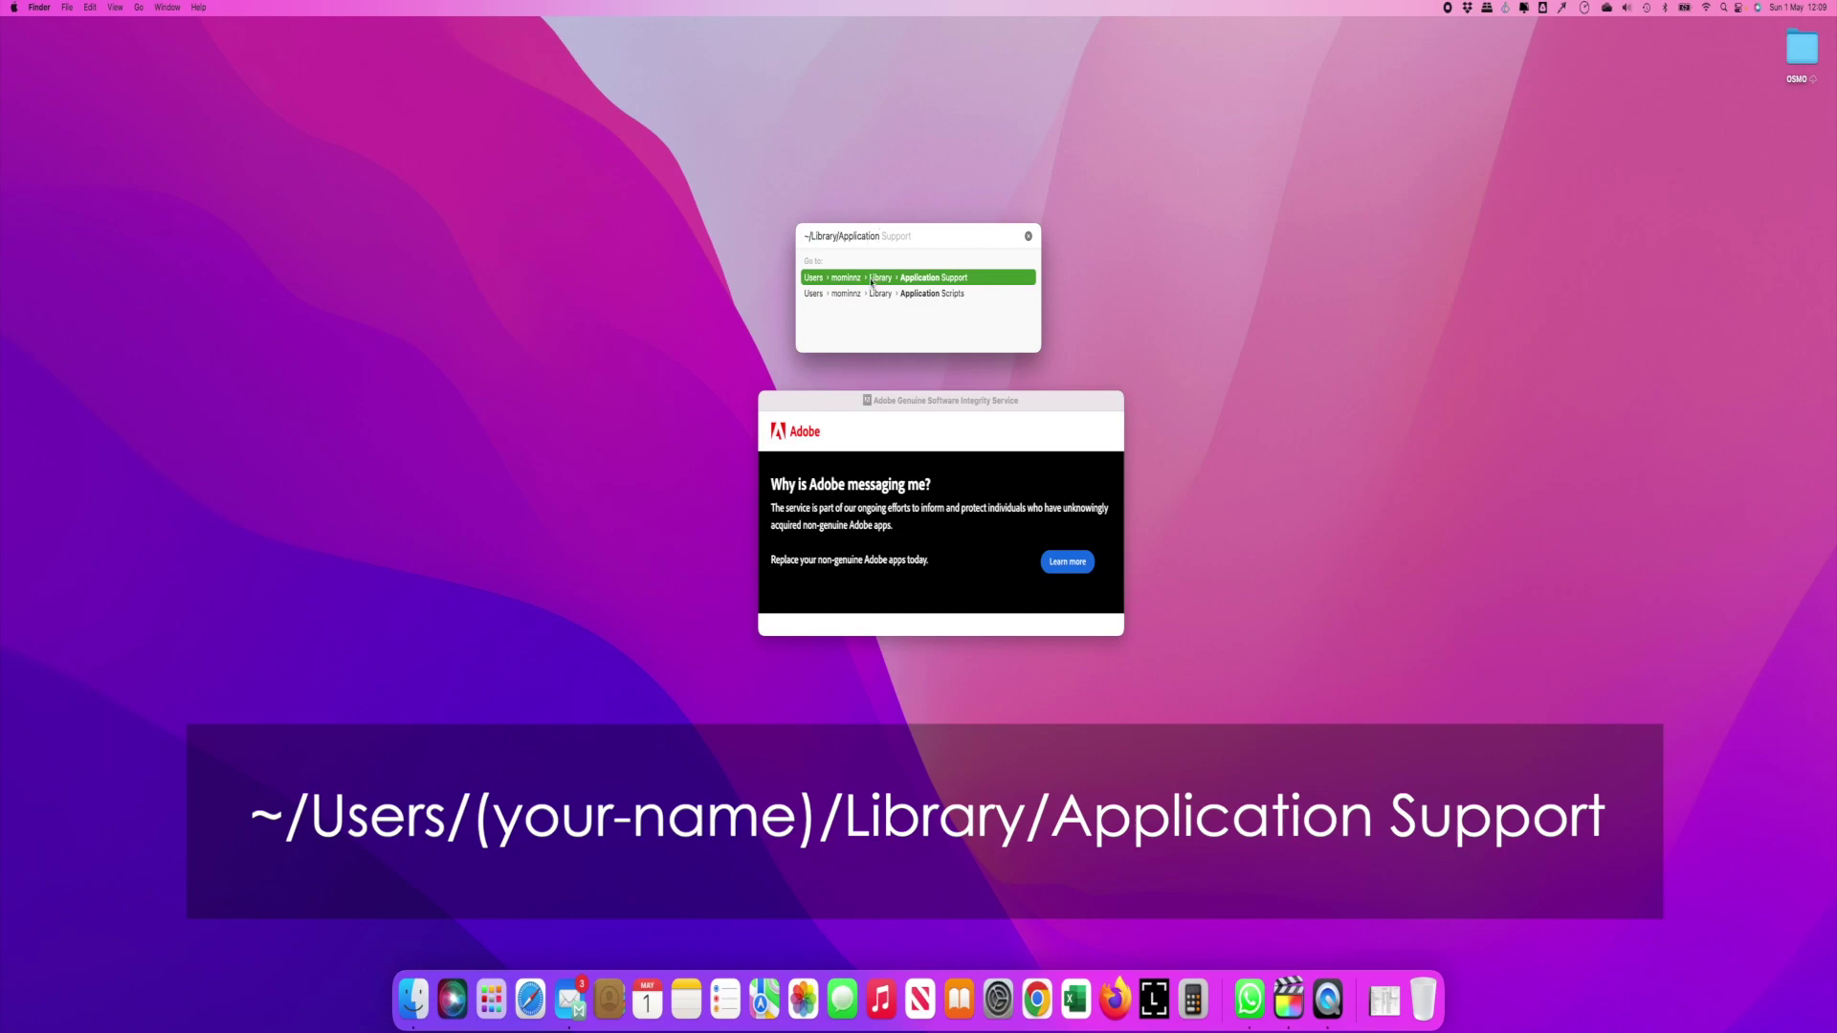
pyautogui.write('S')
pyautogui.press('Return')
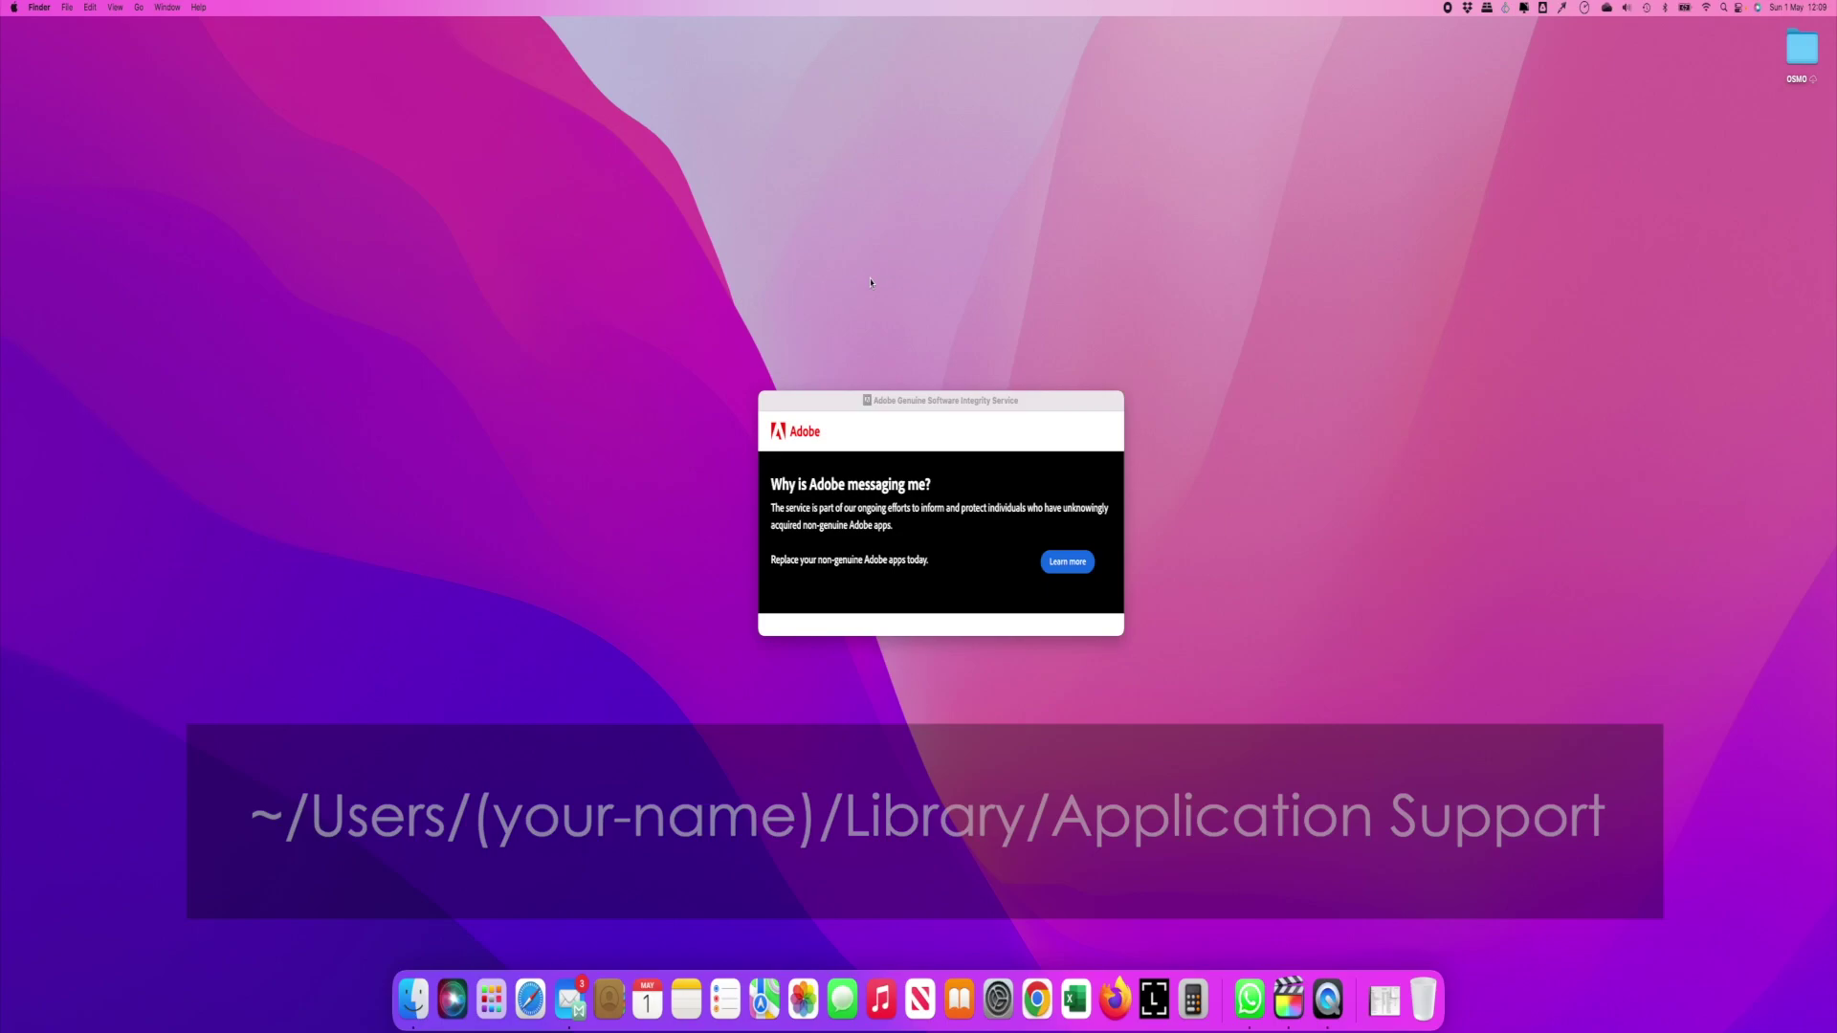
# Move the Adobe pop-up off to the right and enlarge the Finder window with wider columns.
pyautogui.moveTo(870, 412); pyautogui.dragTo(1389, 329)
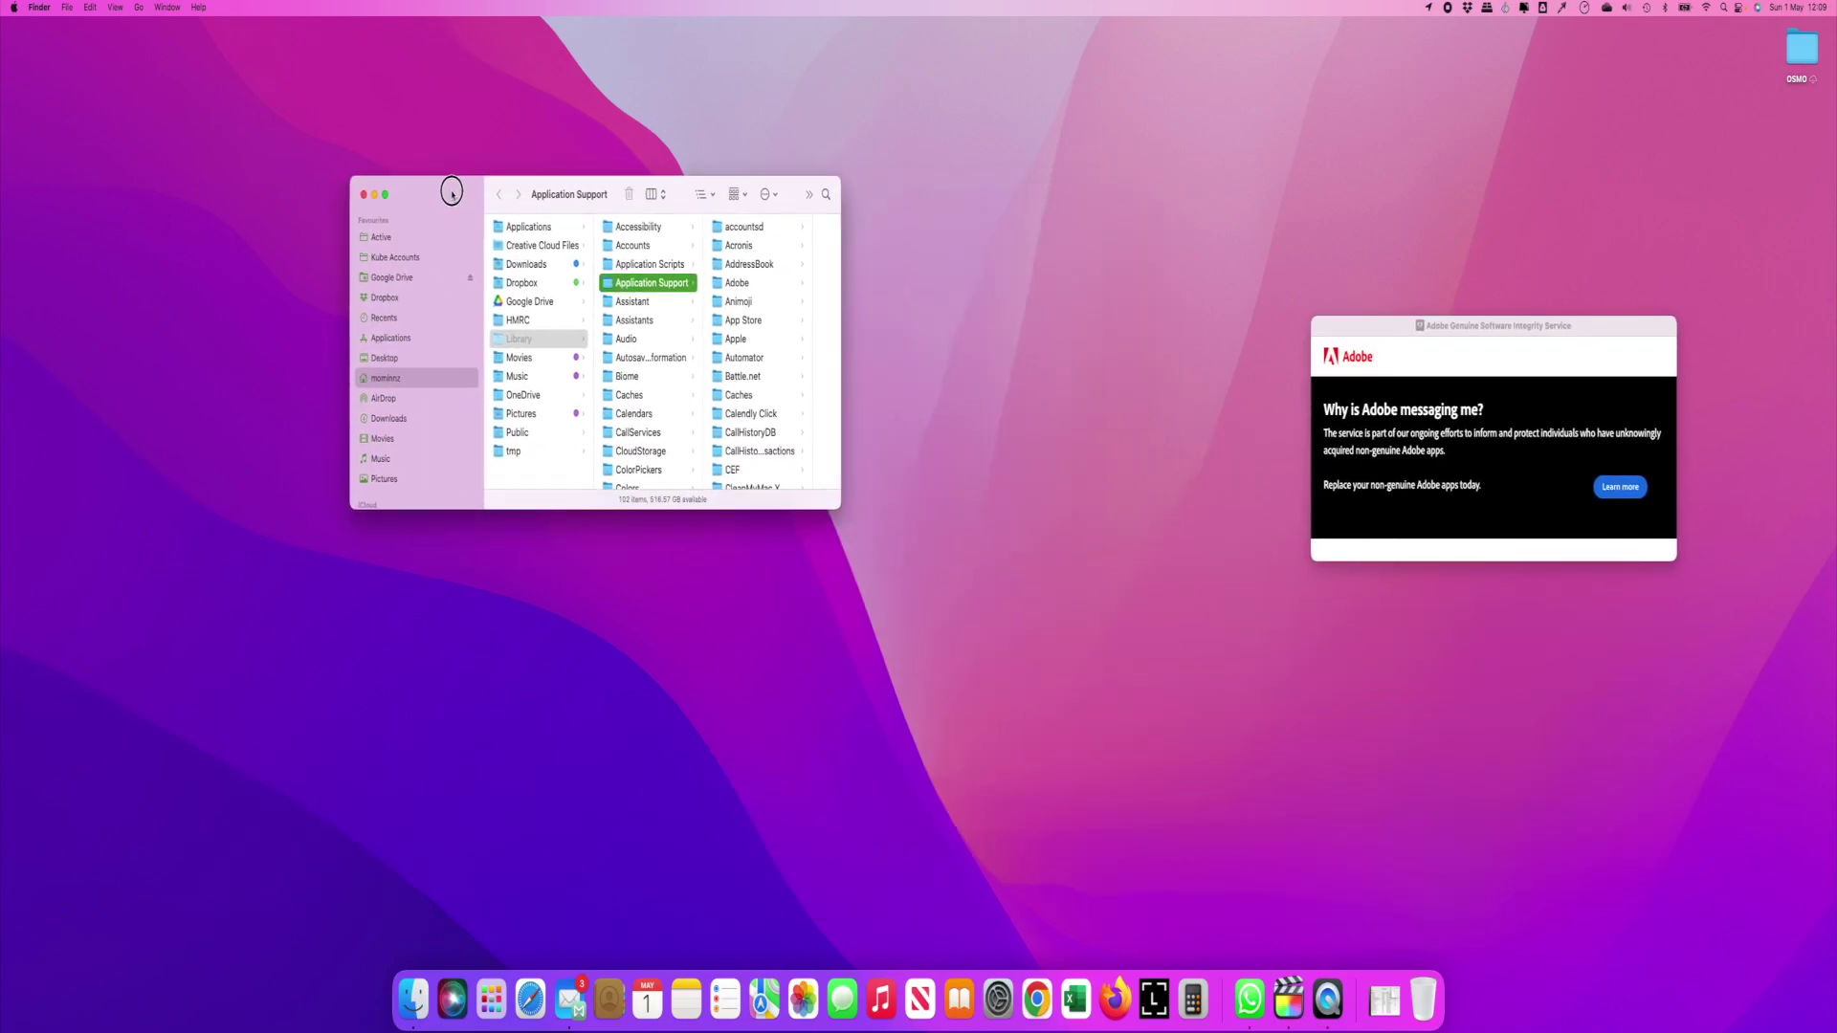
pyautogui.moveTo(767, 189); pyautogui.dragTo(606, 186)
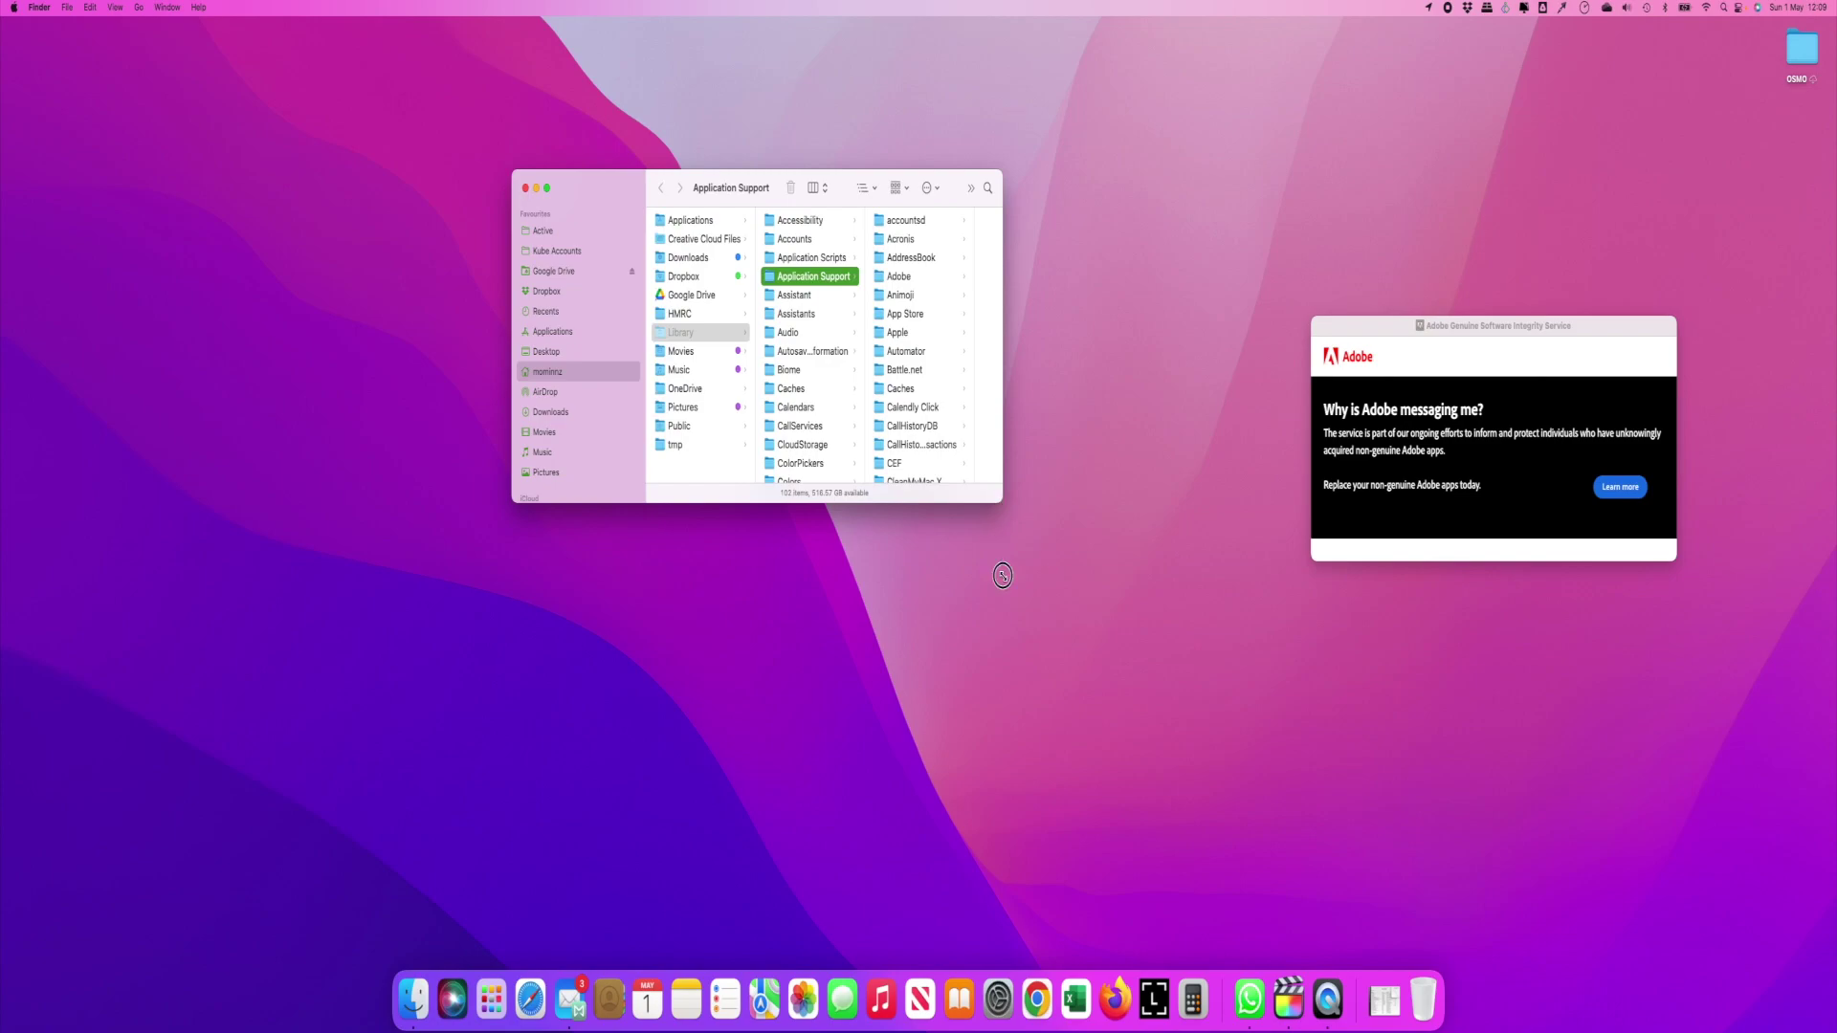
pyautogui.moveTo(997, 498); pyautogui.dragTo(1048, 885)
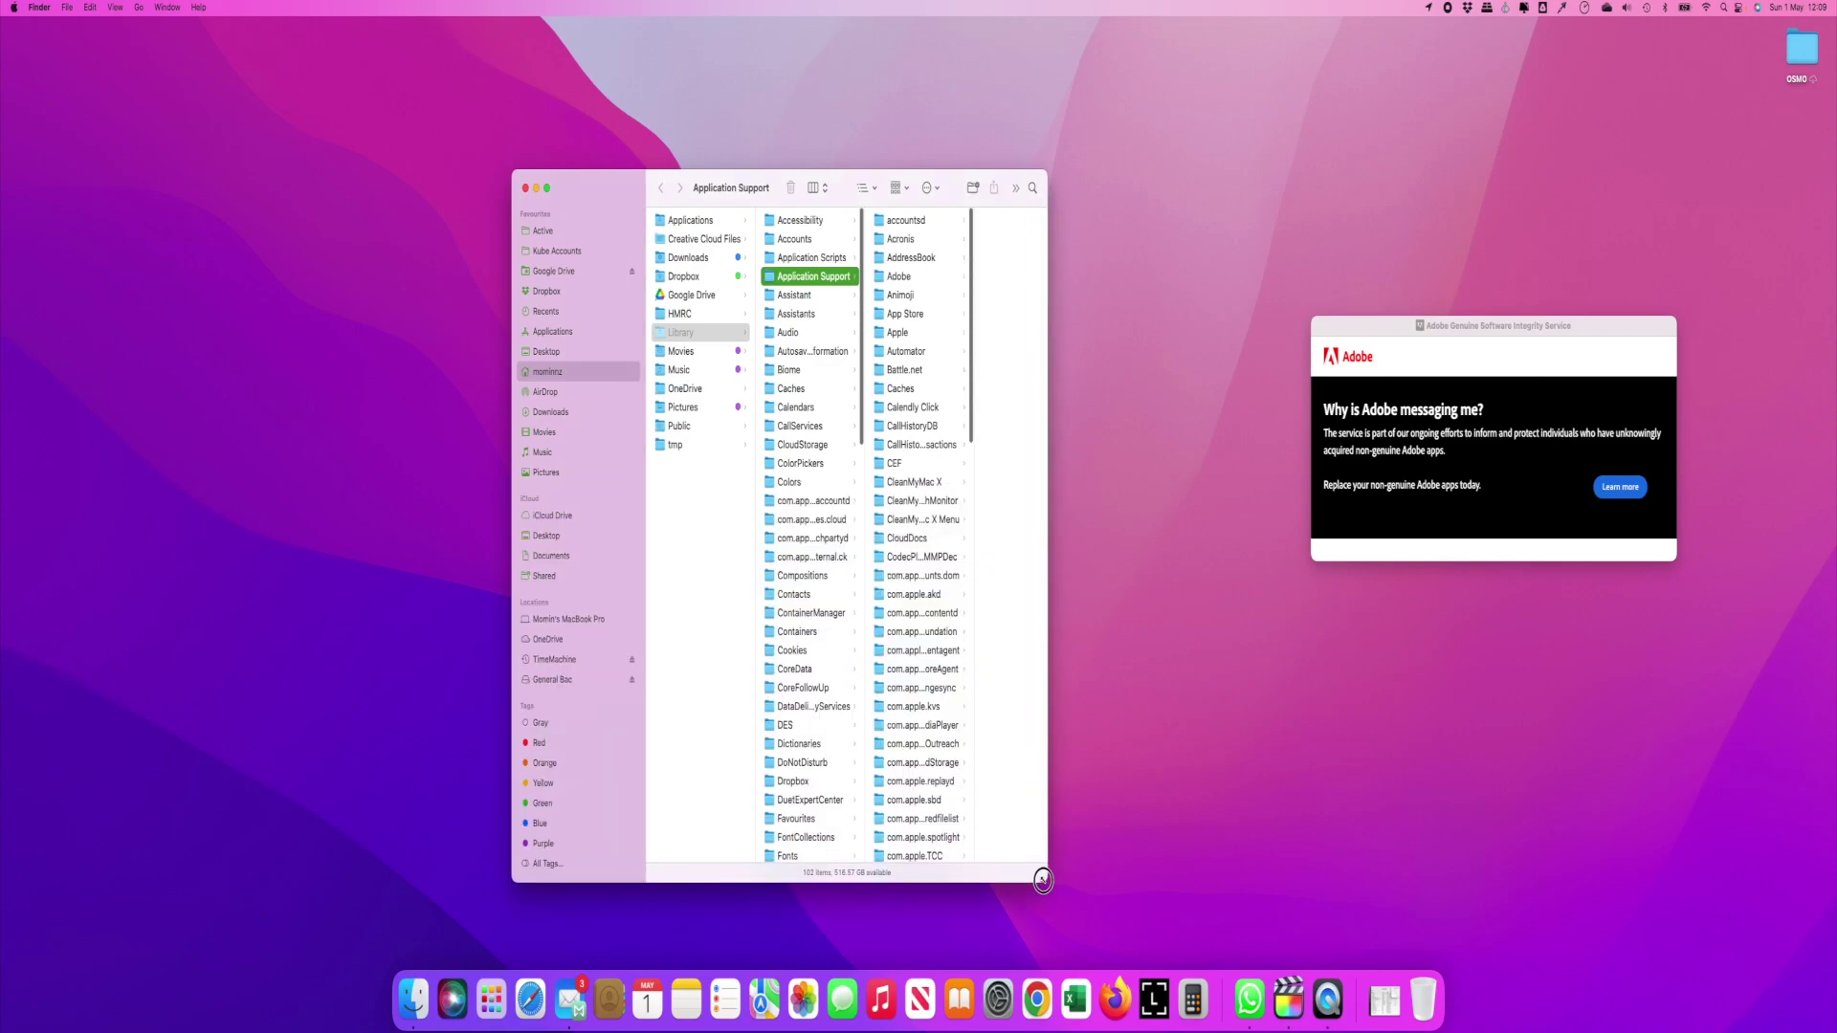
pyautogui.doubleClick(975, 725)
pyautogui.moveTo(1075, 884); pyautogui.dragTo(1101, 956)
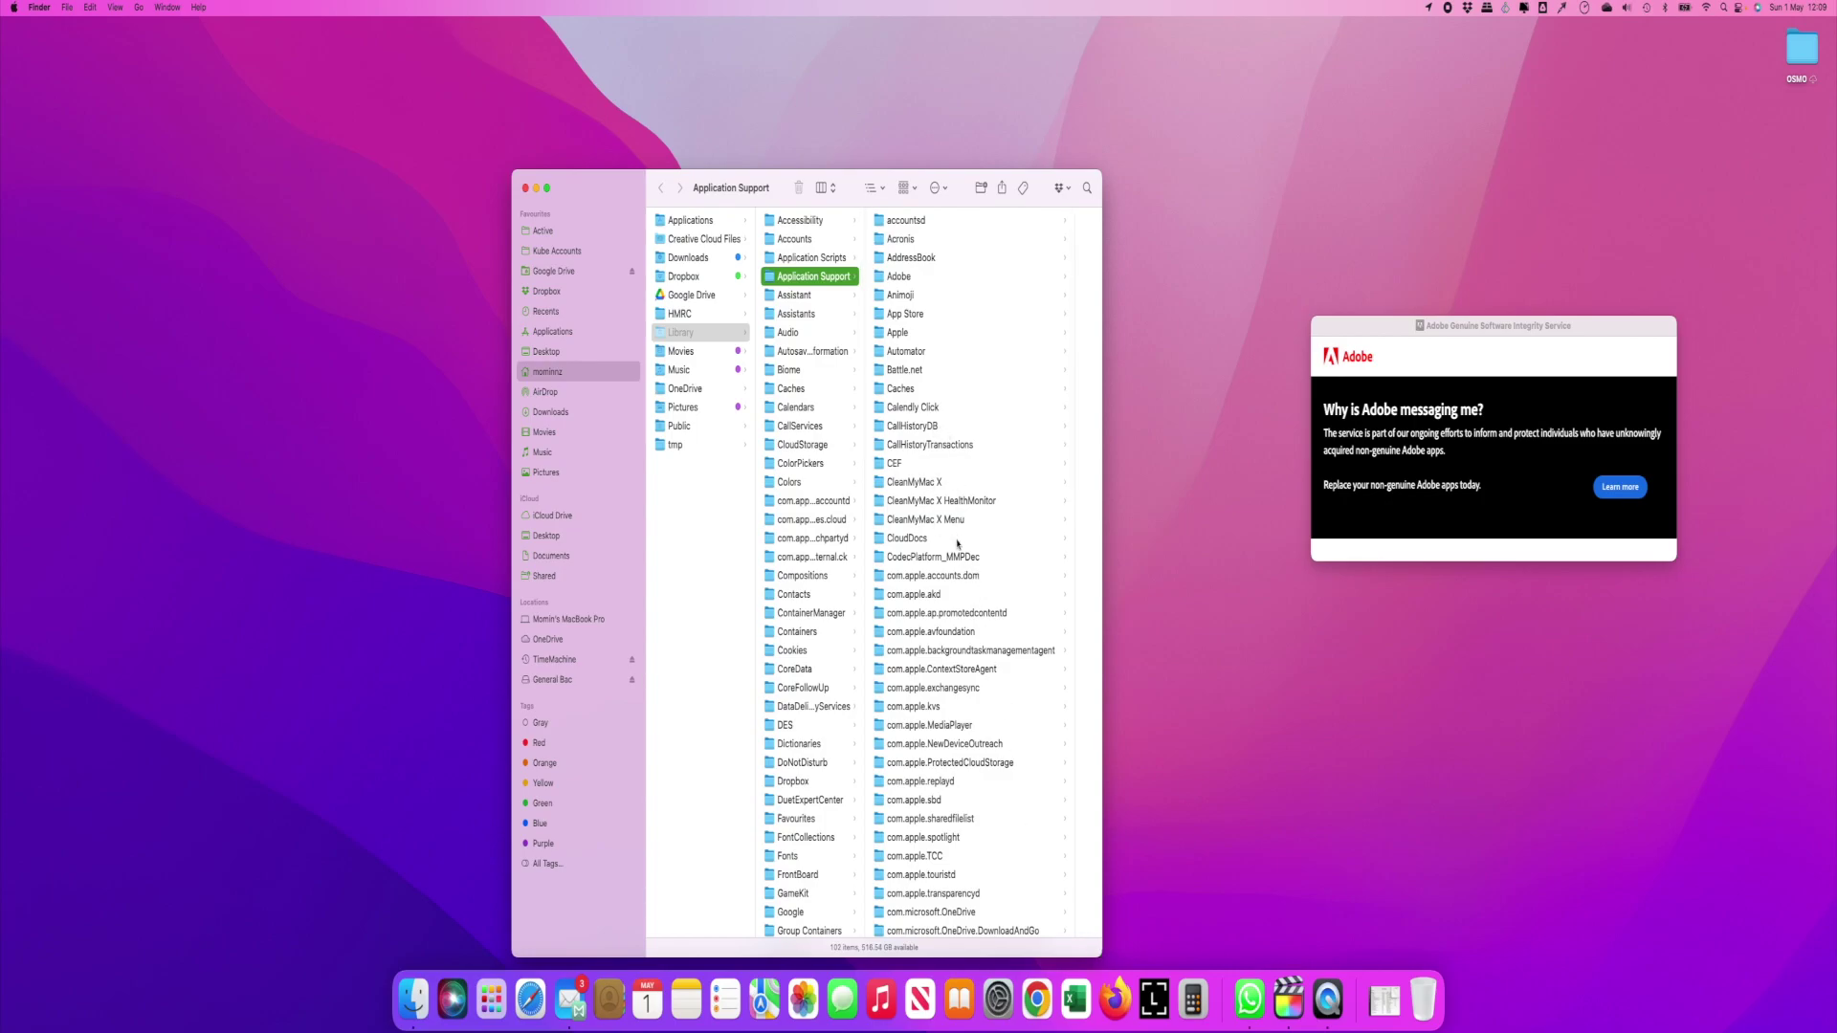
# Scroll through the Application Support folders and back up to the Adobe folder.
pyautogui.scroll(-1, 957, 543)
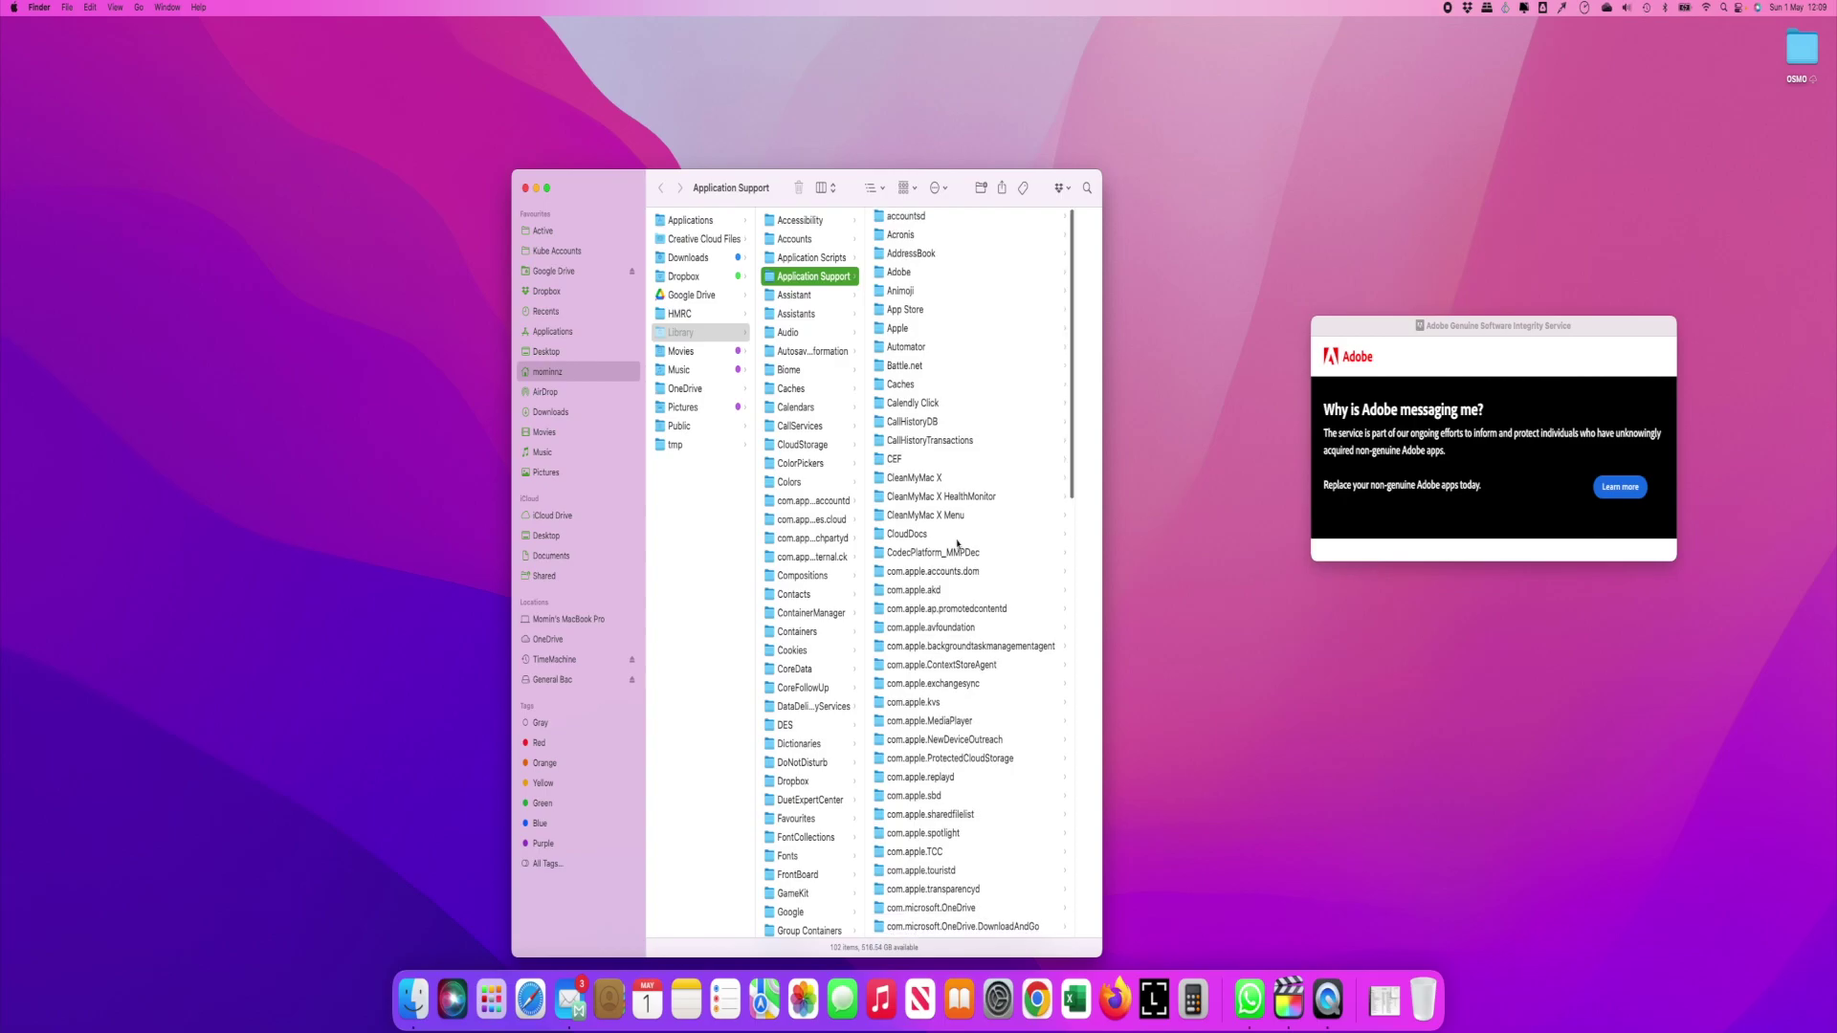
pyautogui.scroll(-3, 957, 543)
pyautogui.scroll(-2, 957, 543)
pyautogui.scroll(-3, 957, 544)
pyautogui.scroll(-2, 957, 544)
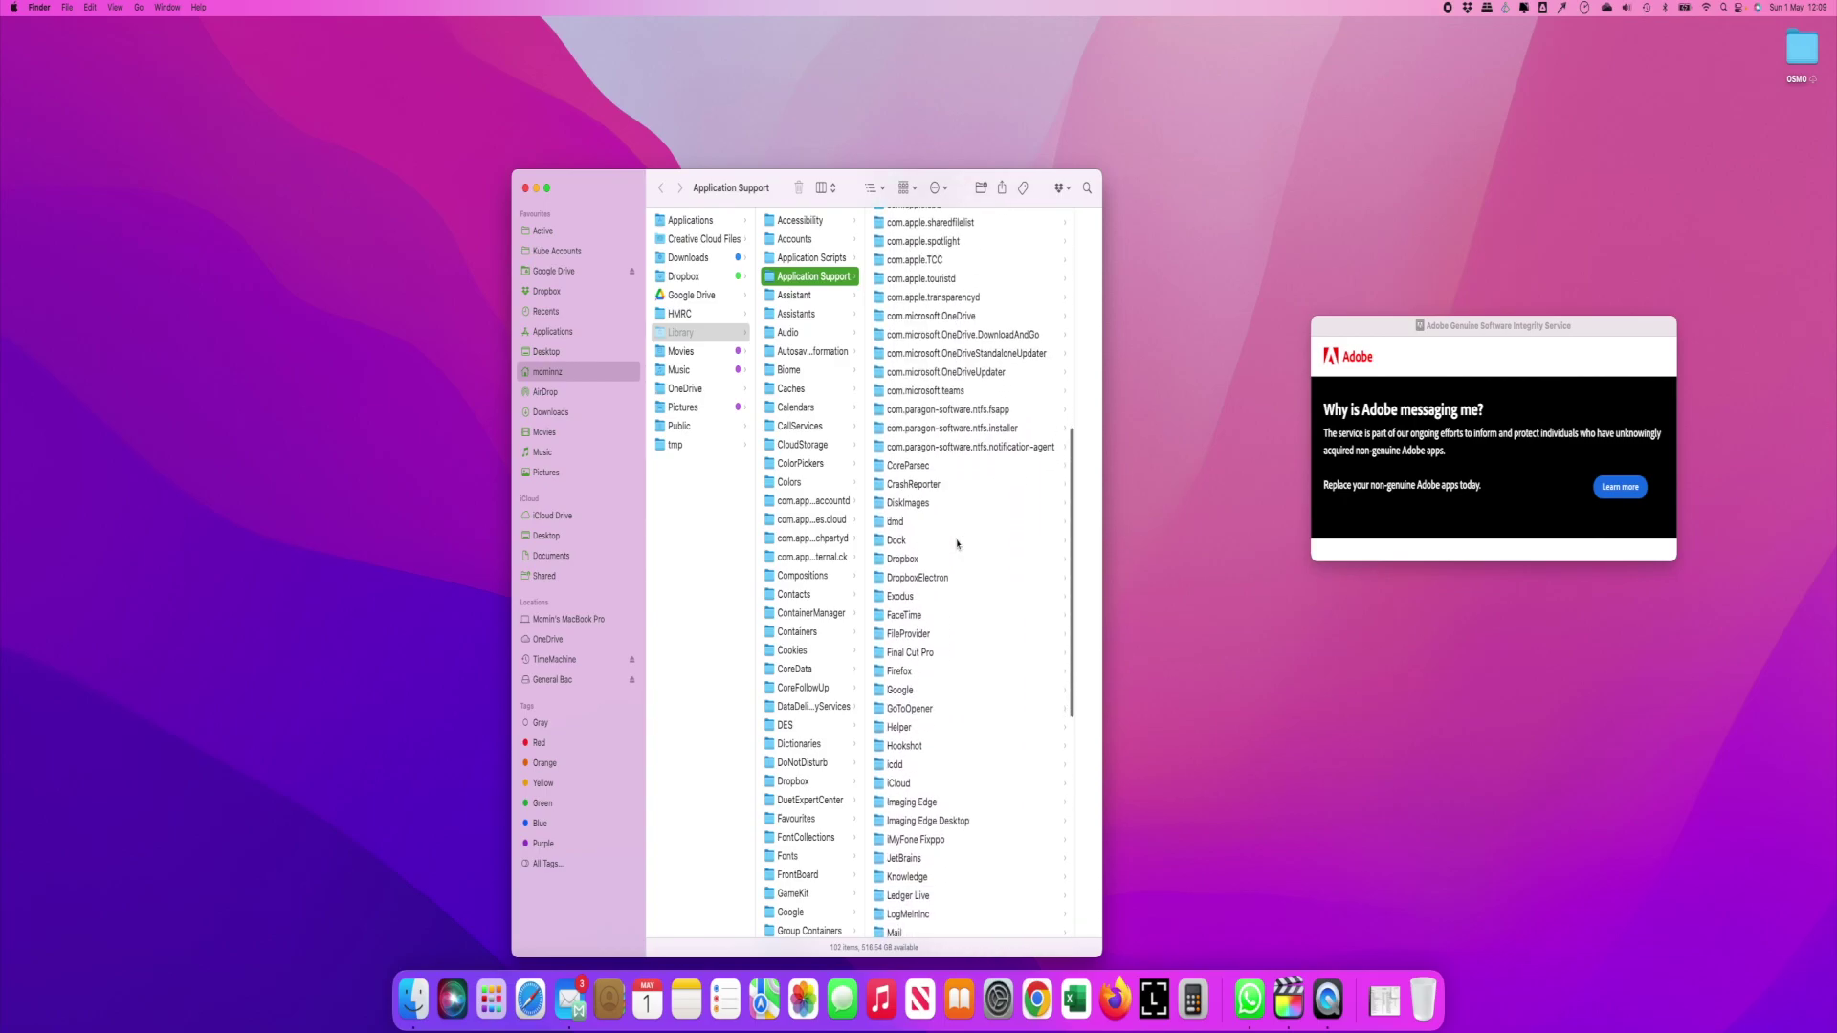
pyautogui.scroll(-3, 957, 543)
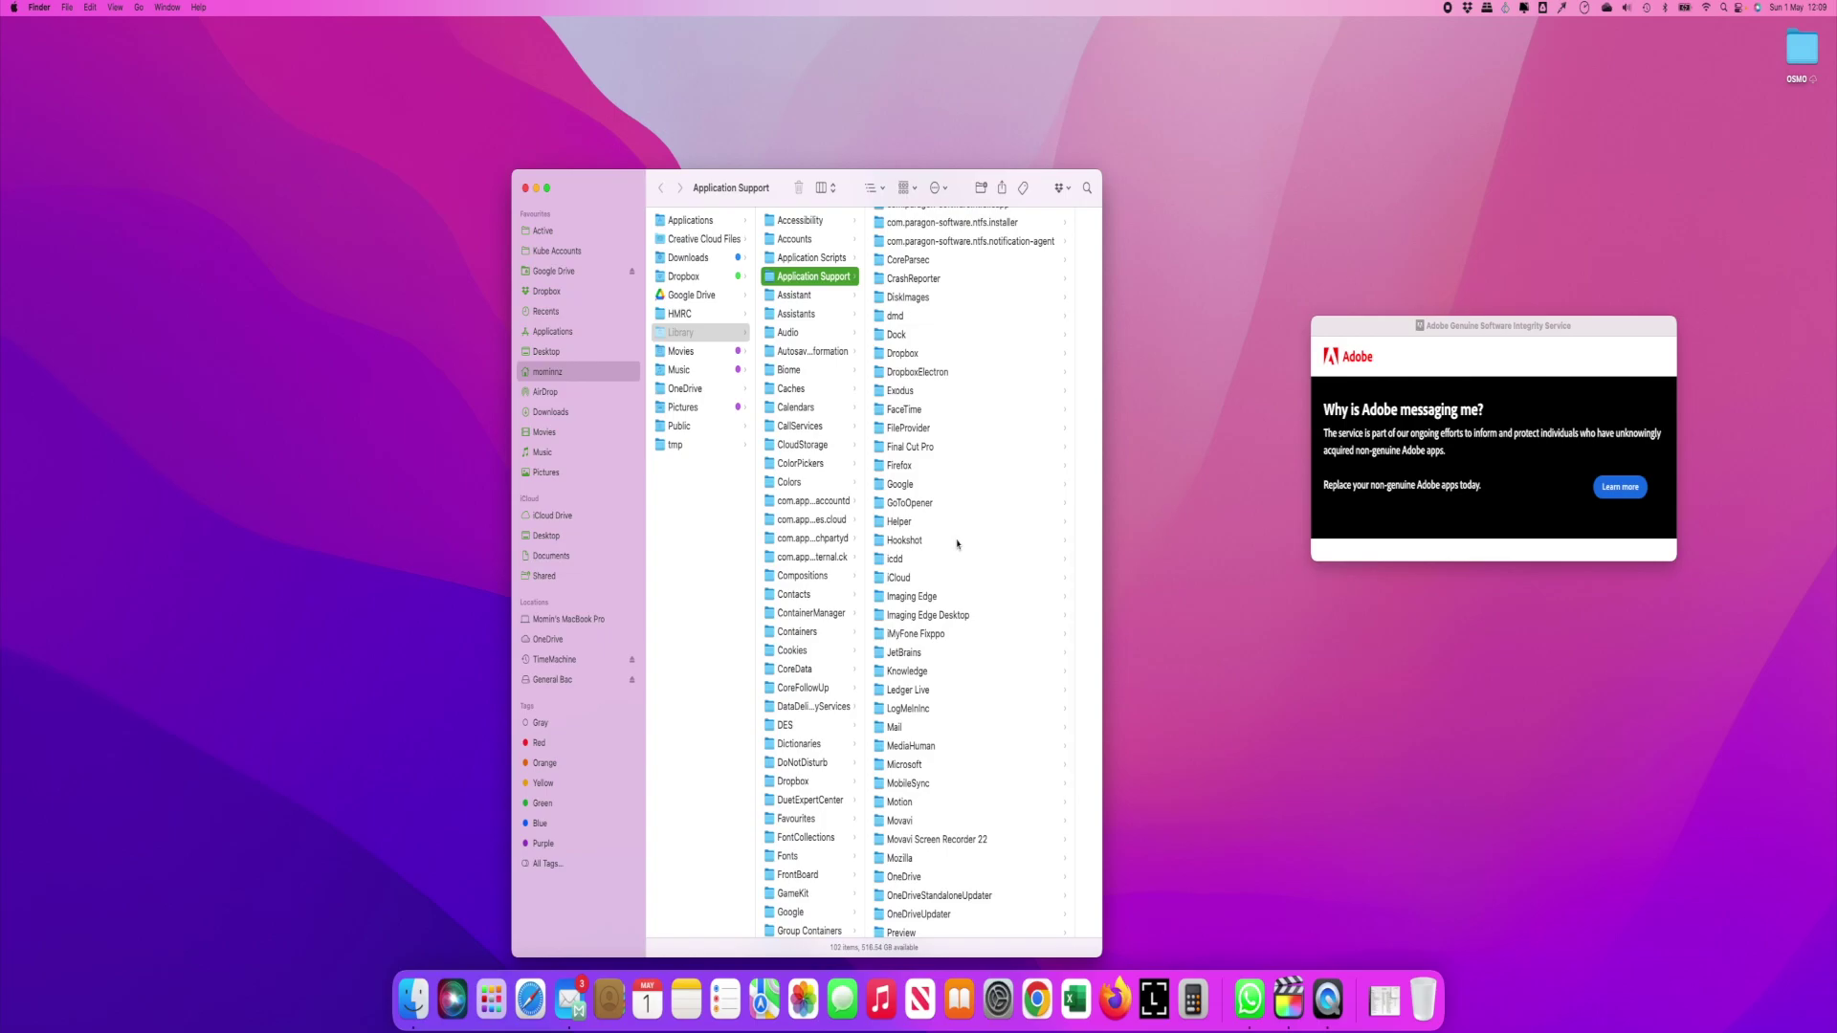
pyautogui.scroll(2, 957, 543)
pyautogui.scroll(3, 957, 544)
pyautogui.scroll(5, 957, 544)
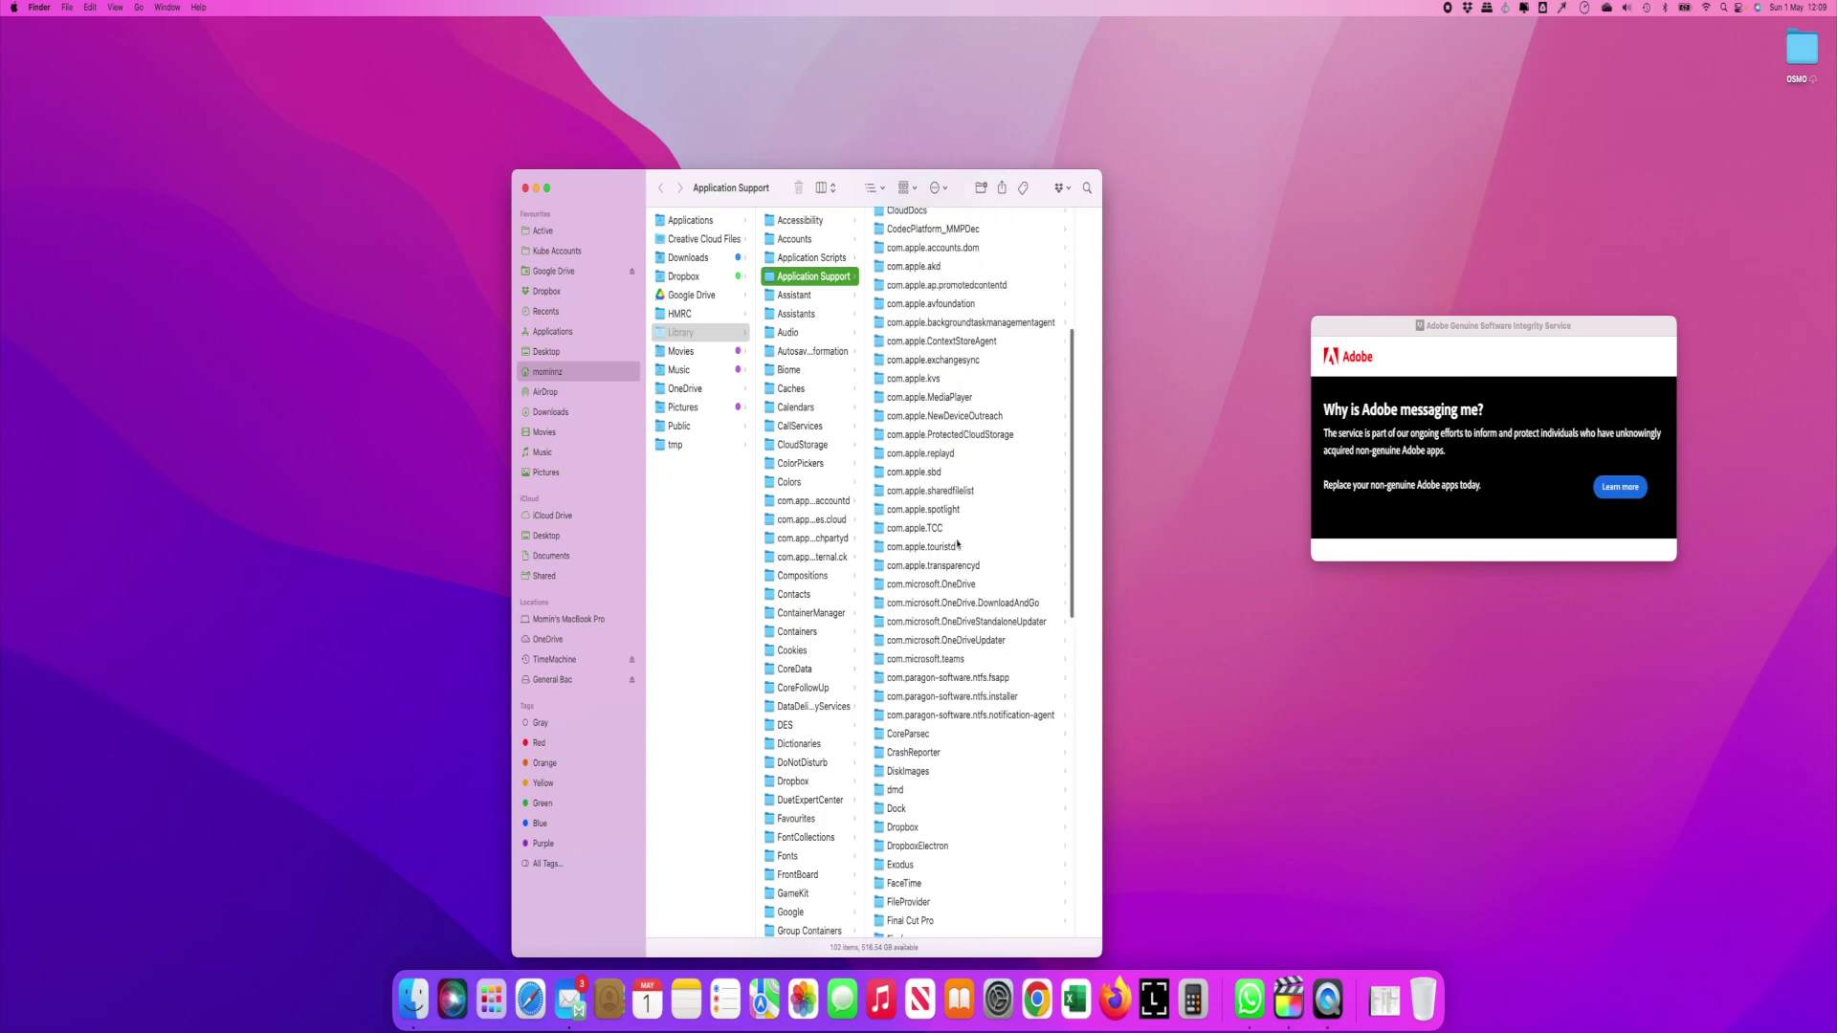
pyautogui.scroll(5, 957, 543)
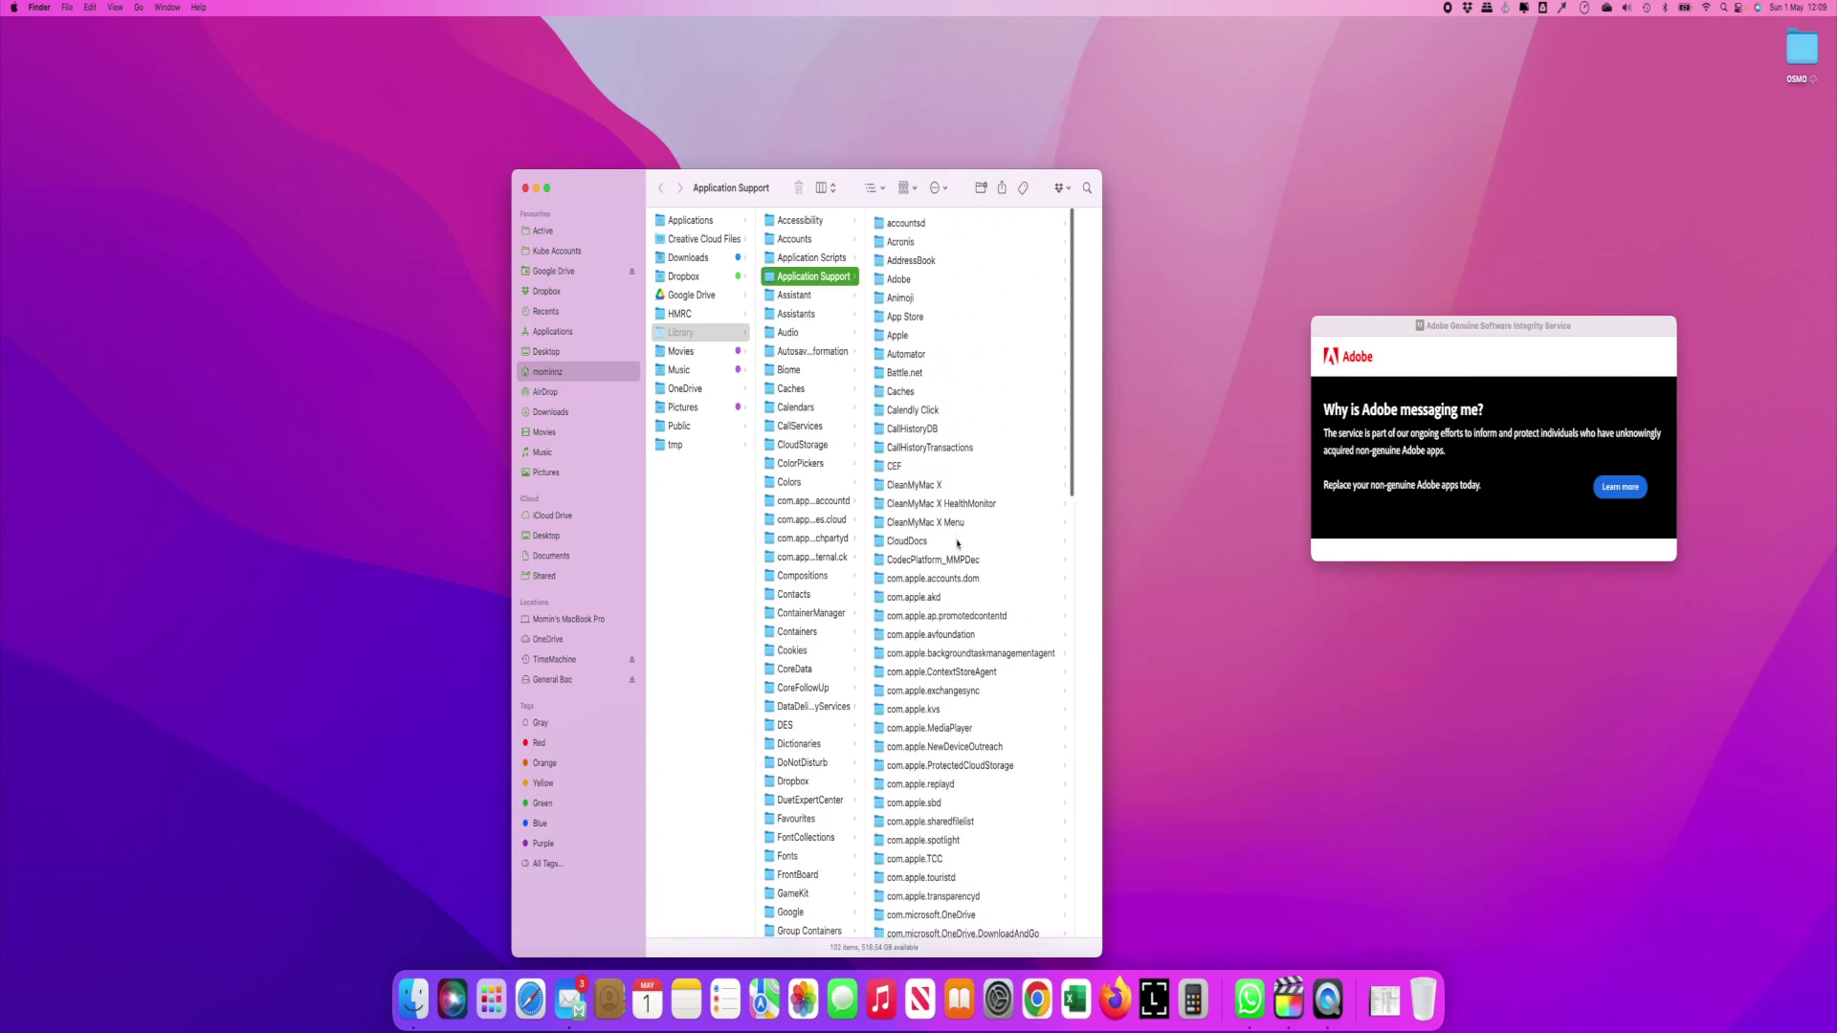
# Open the Adobe folder and compare the Adobe Photoshop 2020 and 2021 subfolders.
pyautogui.click(900, 276)
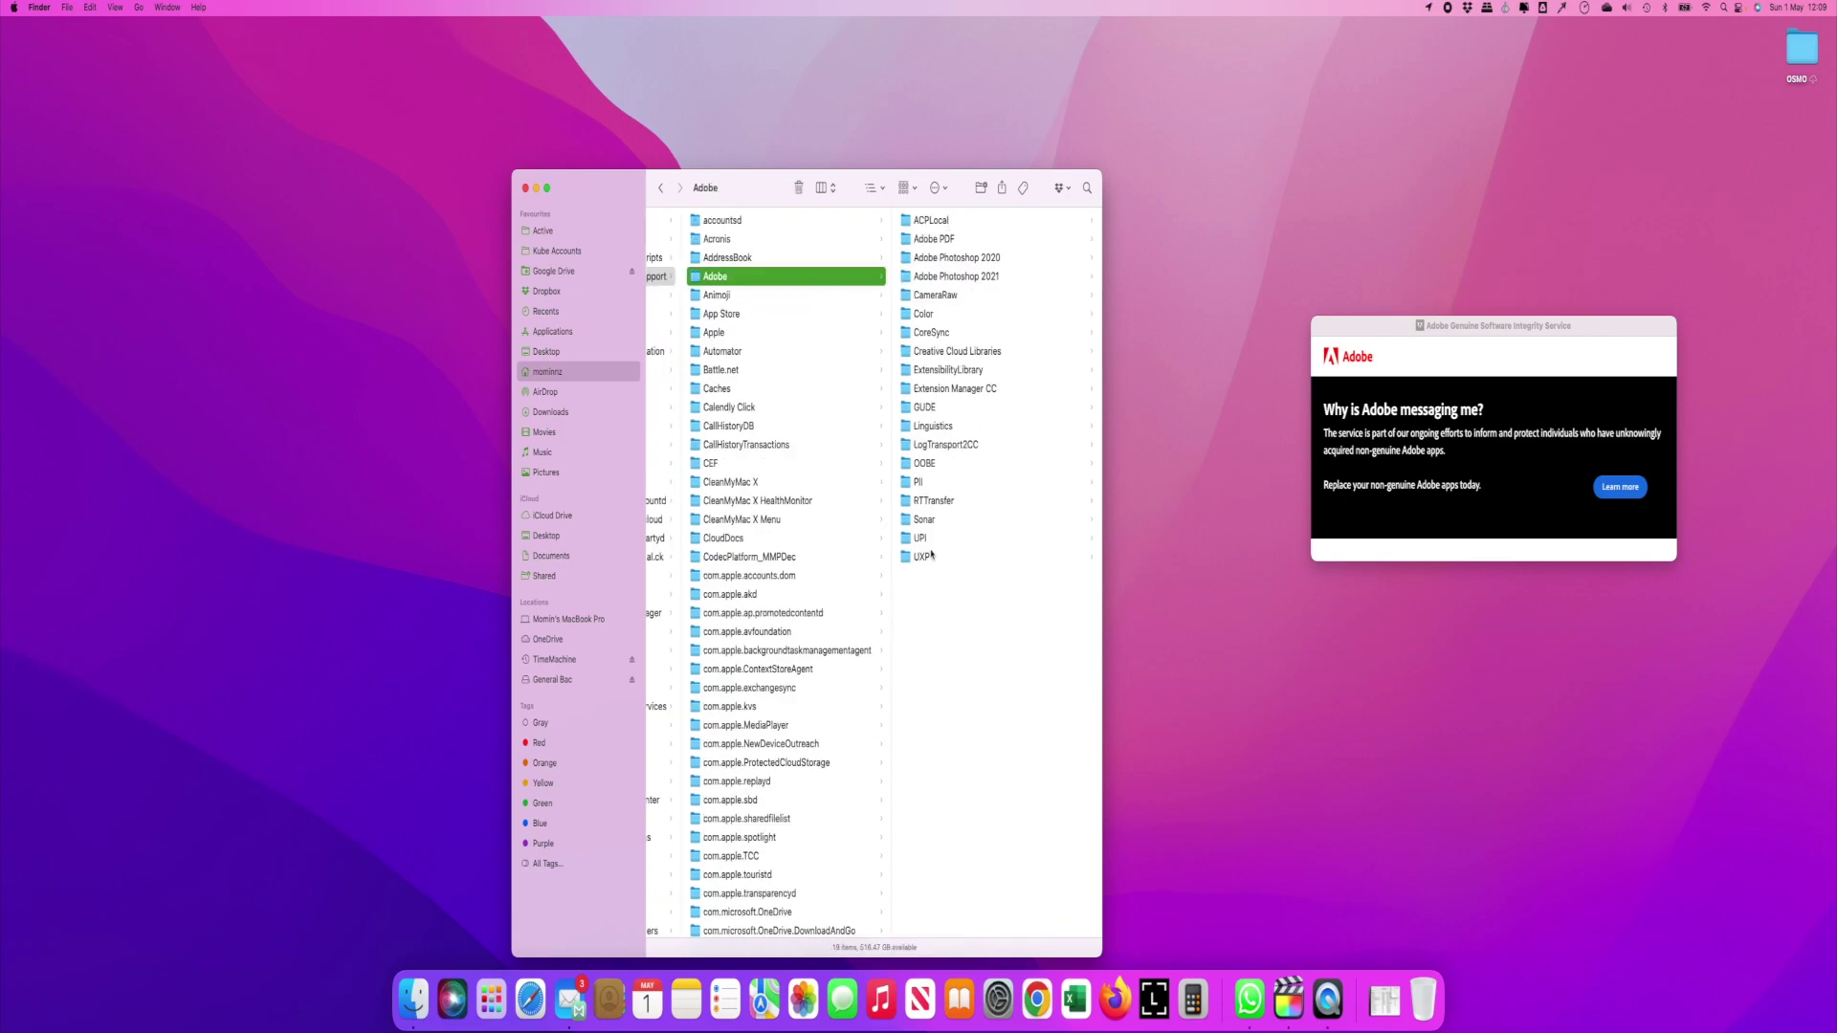
pyautogui.click(960, 261)
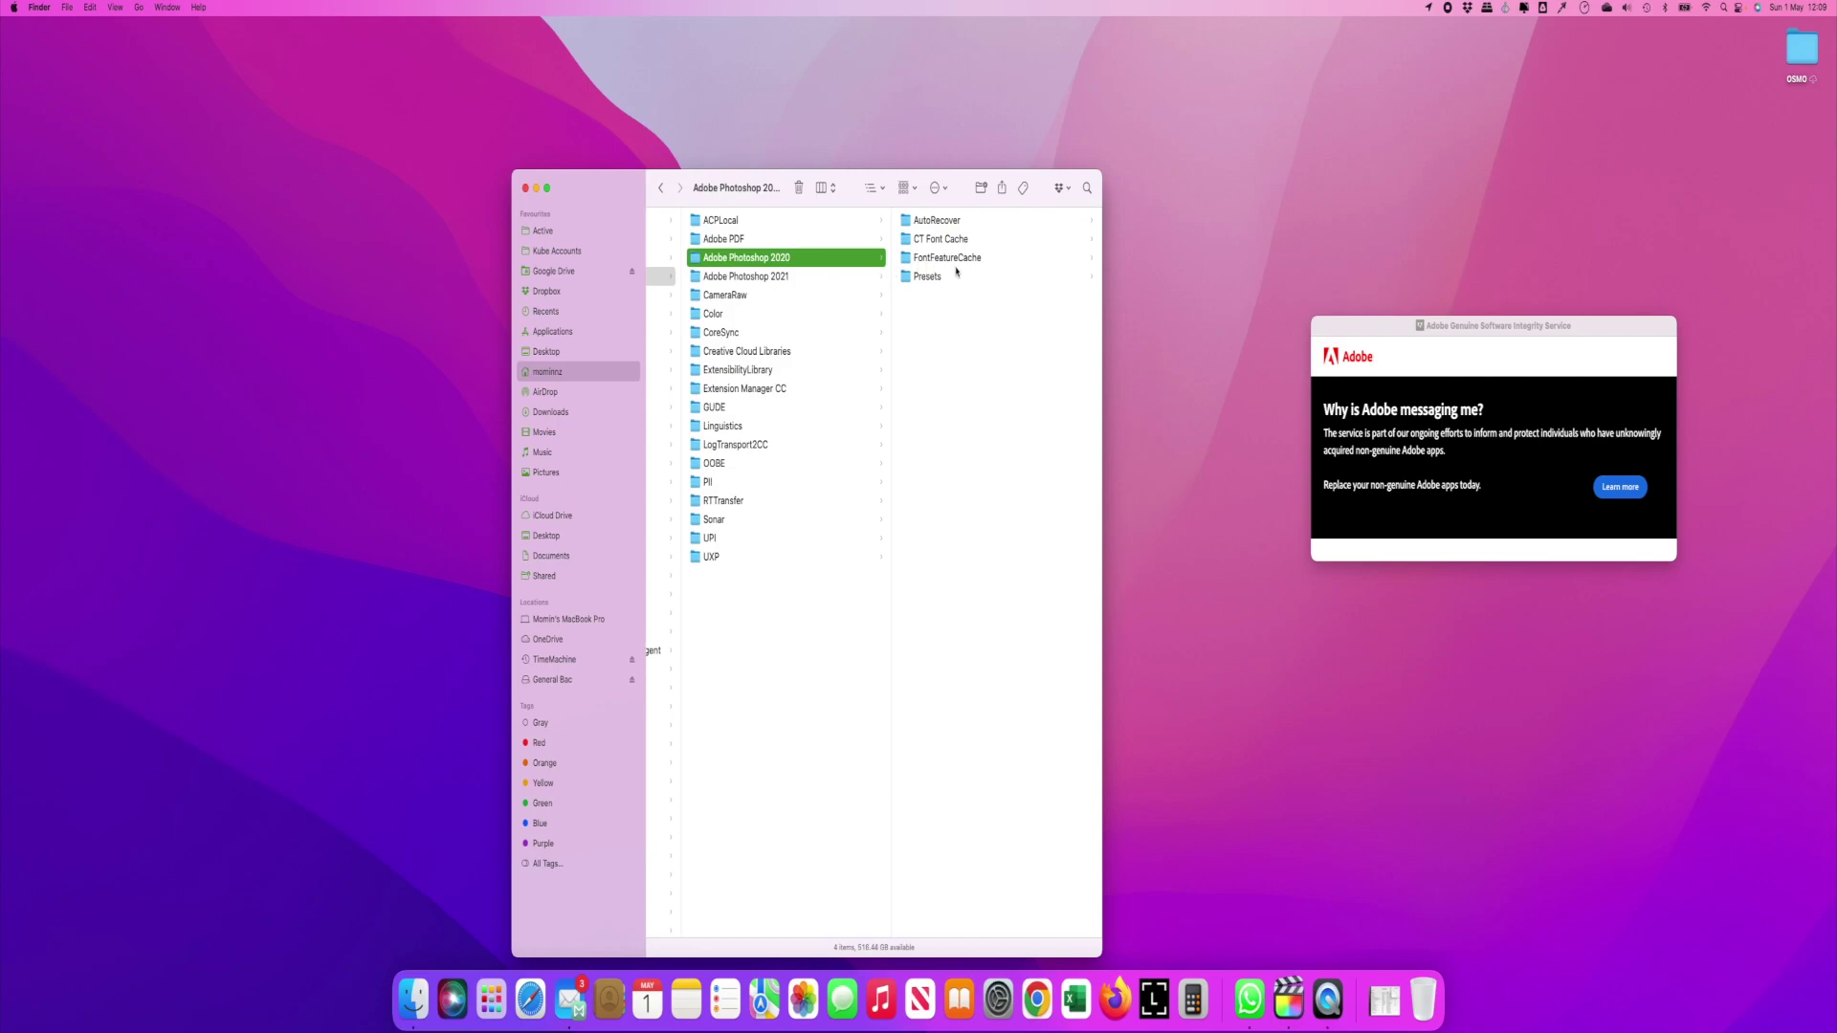
pyautogui.click(750, 280)
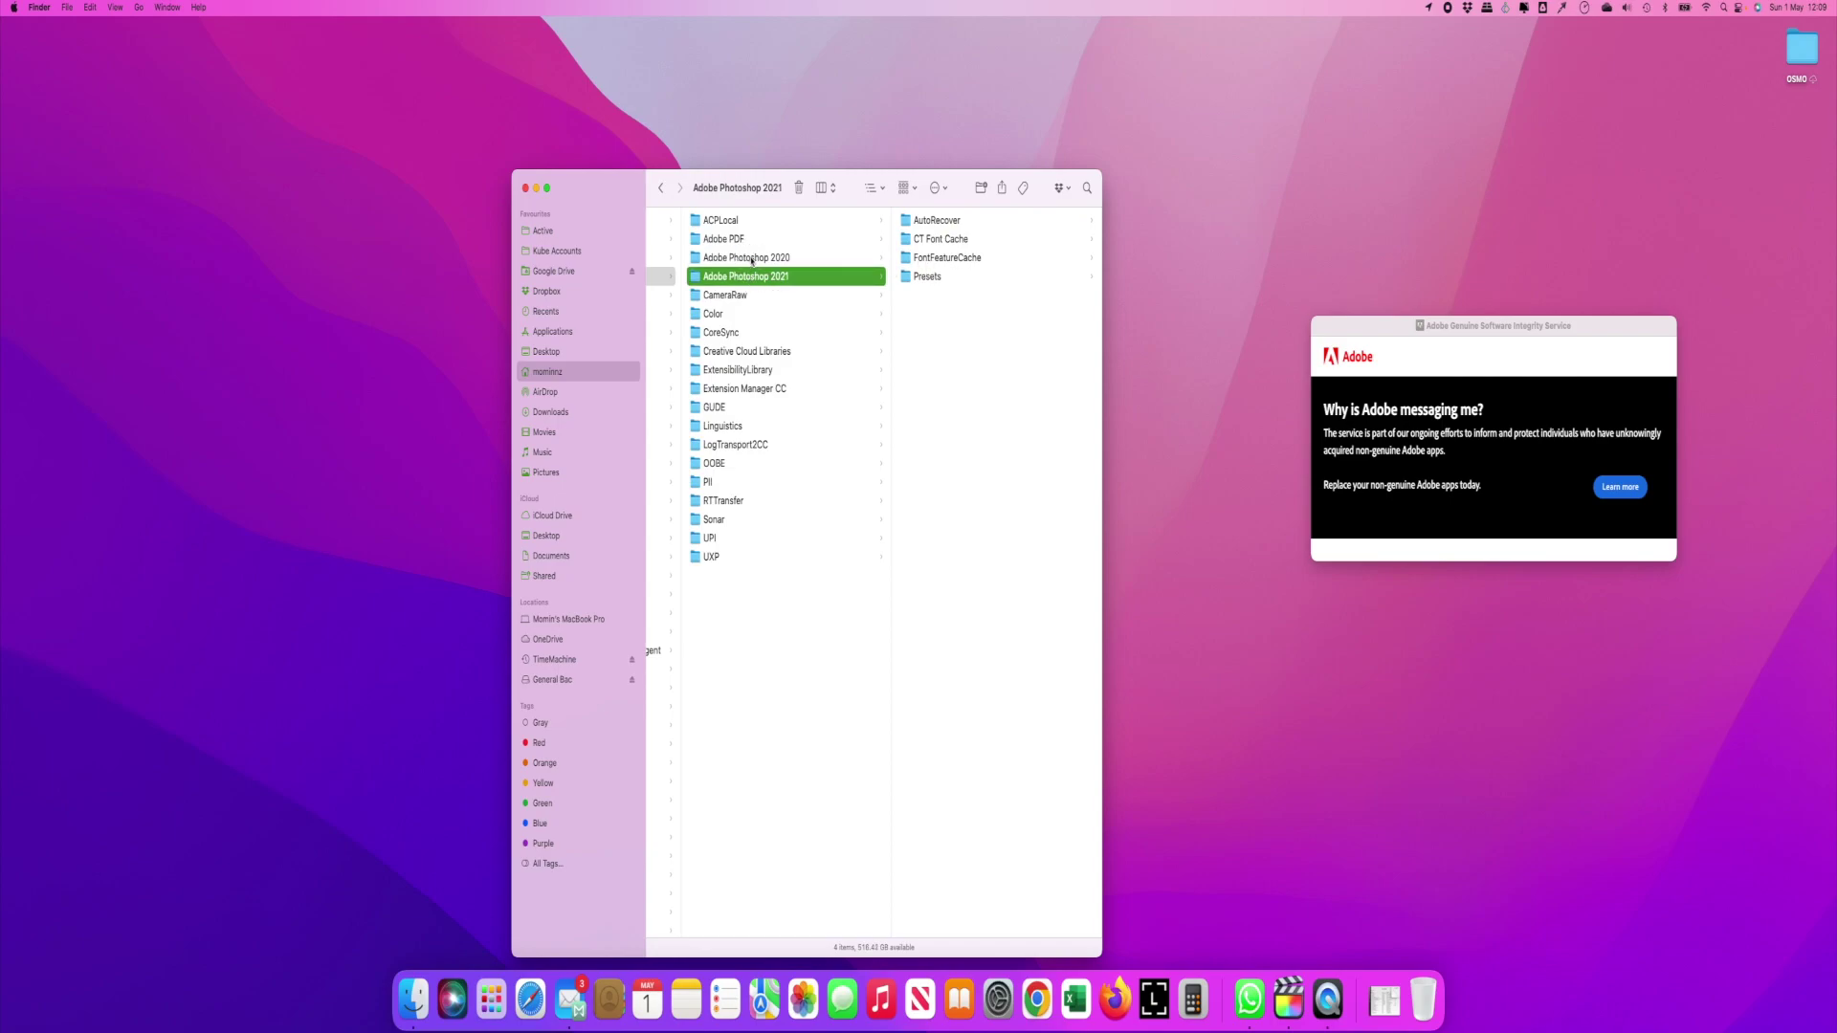
pyautogui.click(752, 258)
# Browse FontFeatureCache and Creative Cloud Libraries, then return to Adobe Photoshop 2021.
pyautogui.click(935, 259)
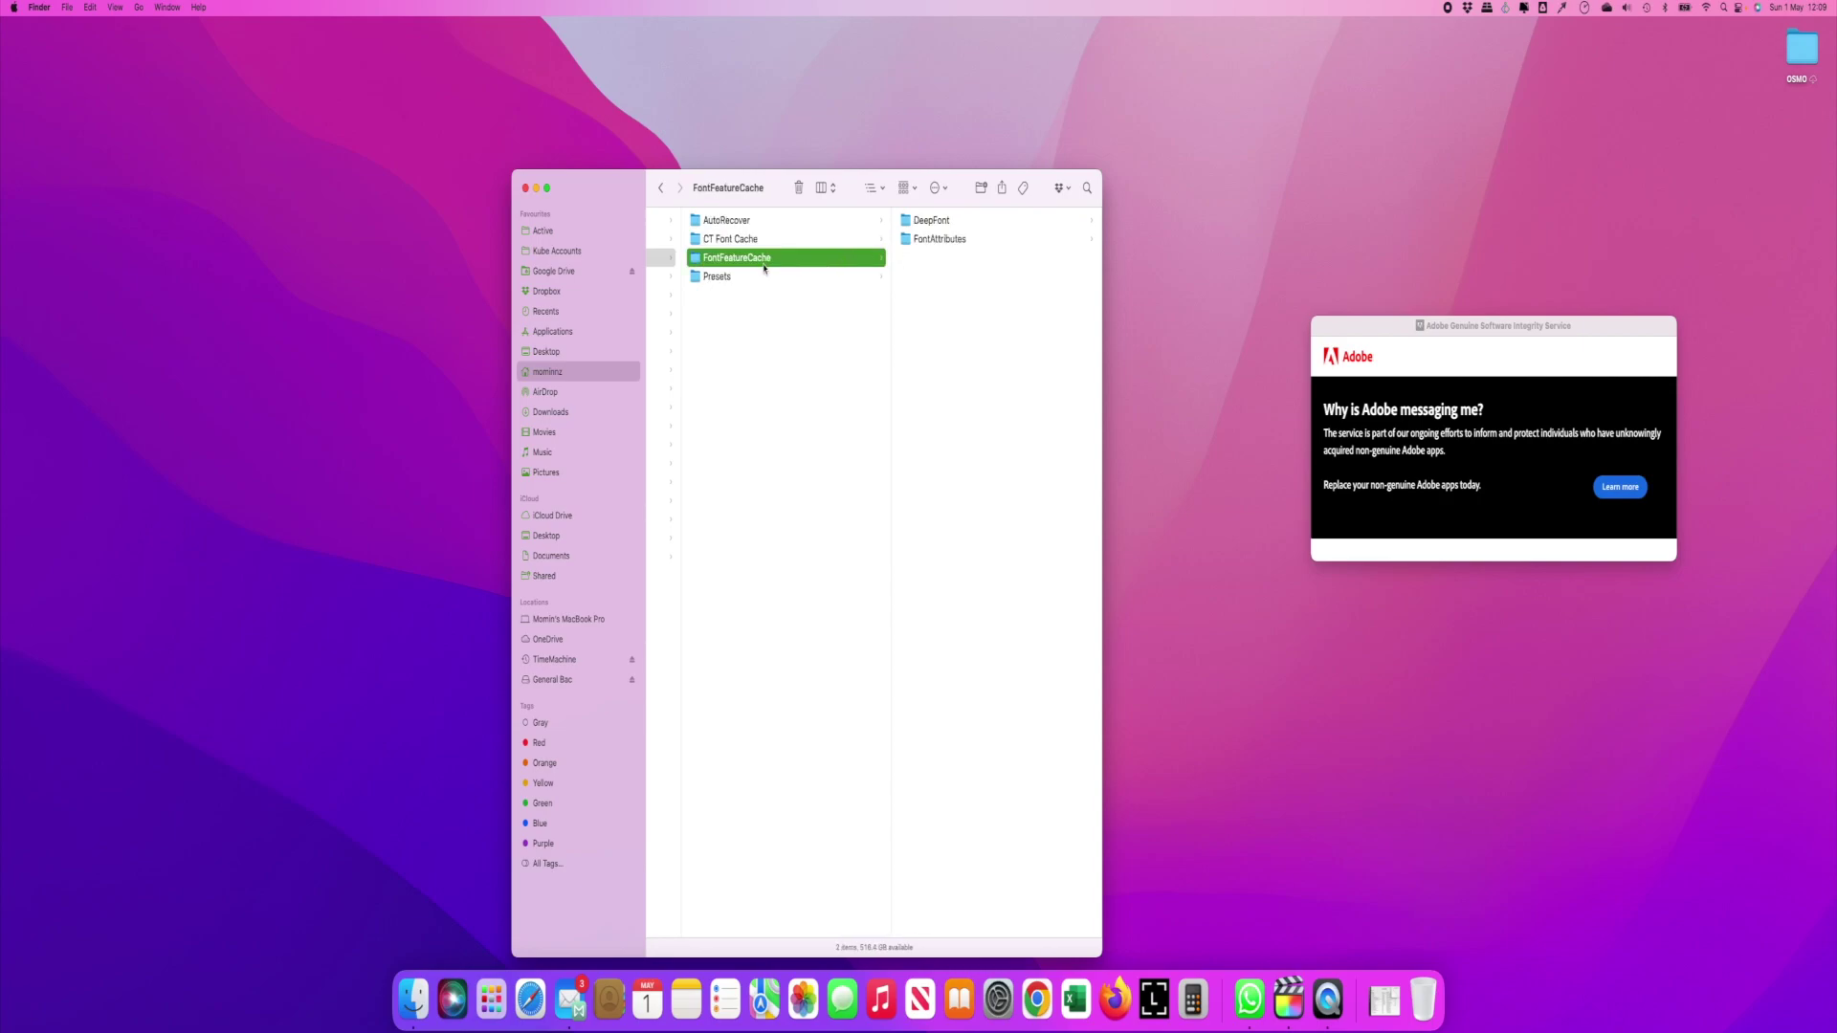
pyautogui.hscroll(-5, 764, 269)
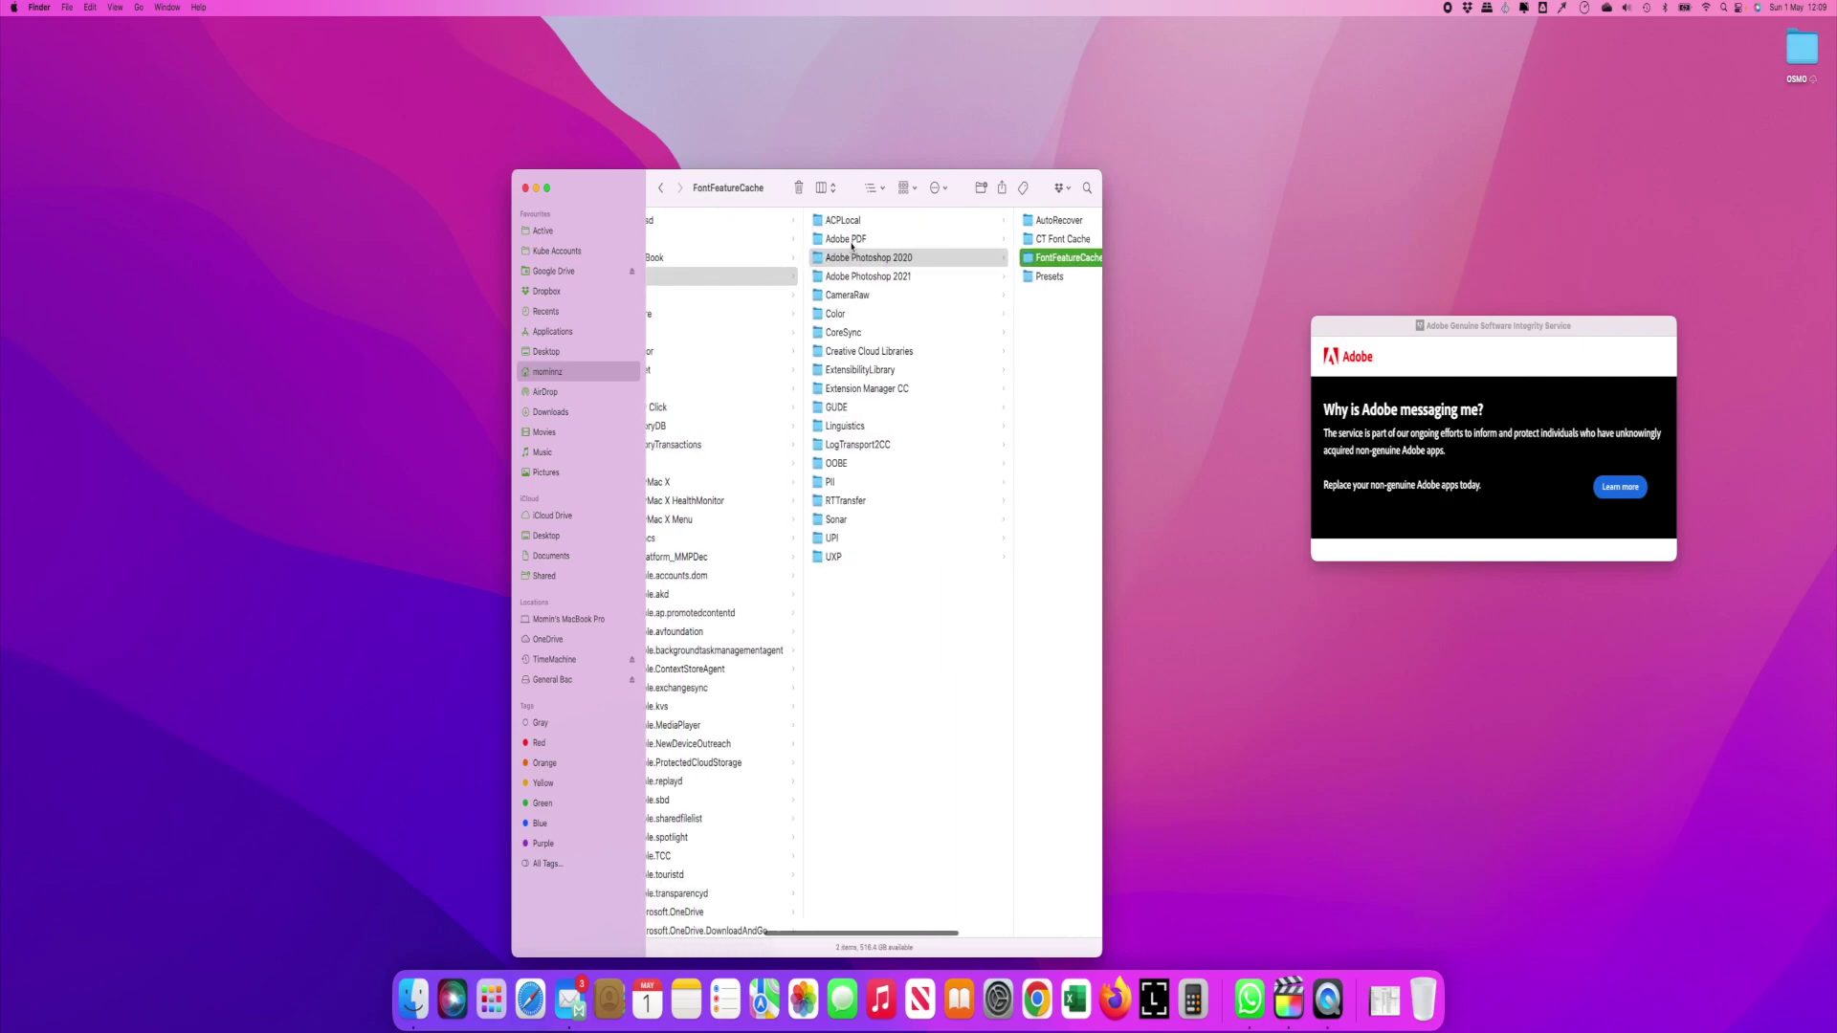
pyautogui.hscroll(5, 845, 344)
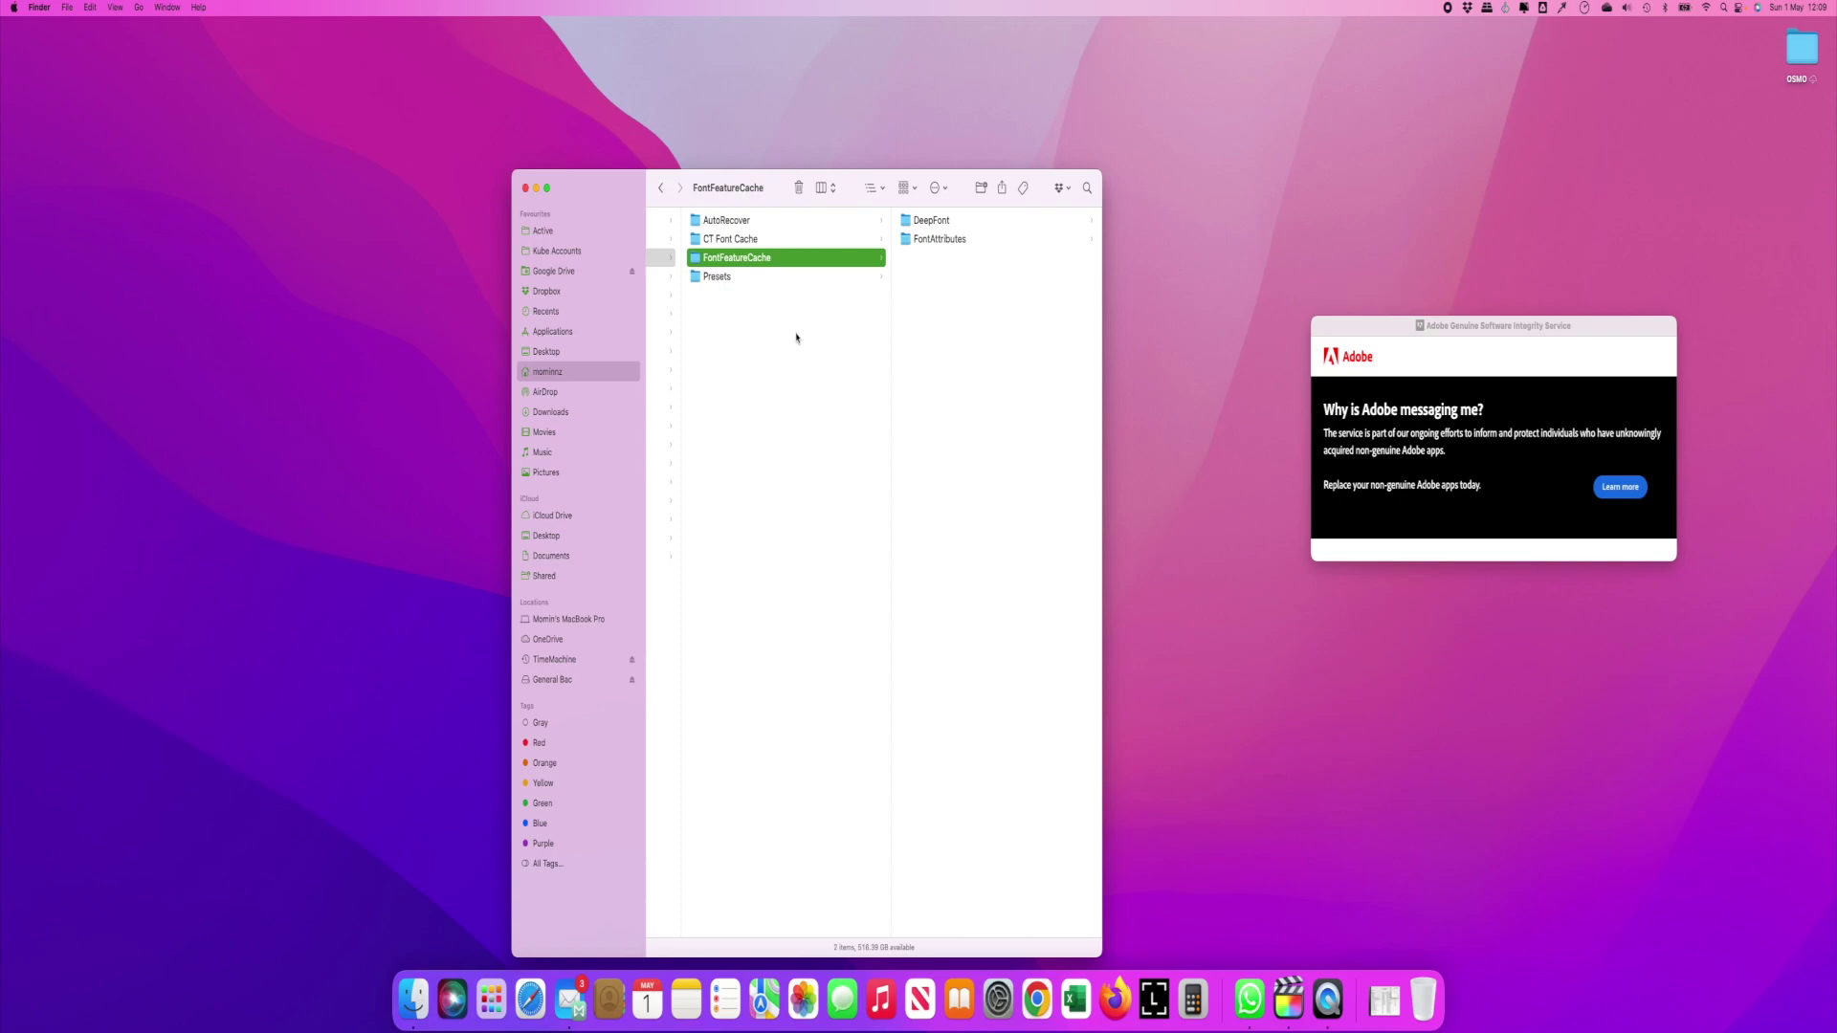
pyautogui.hscroll(-5, 796, 337)
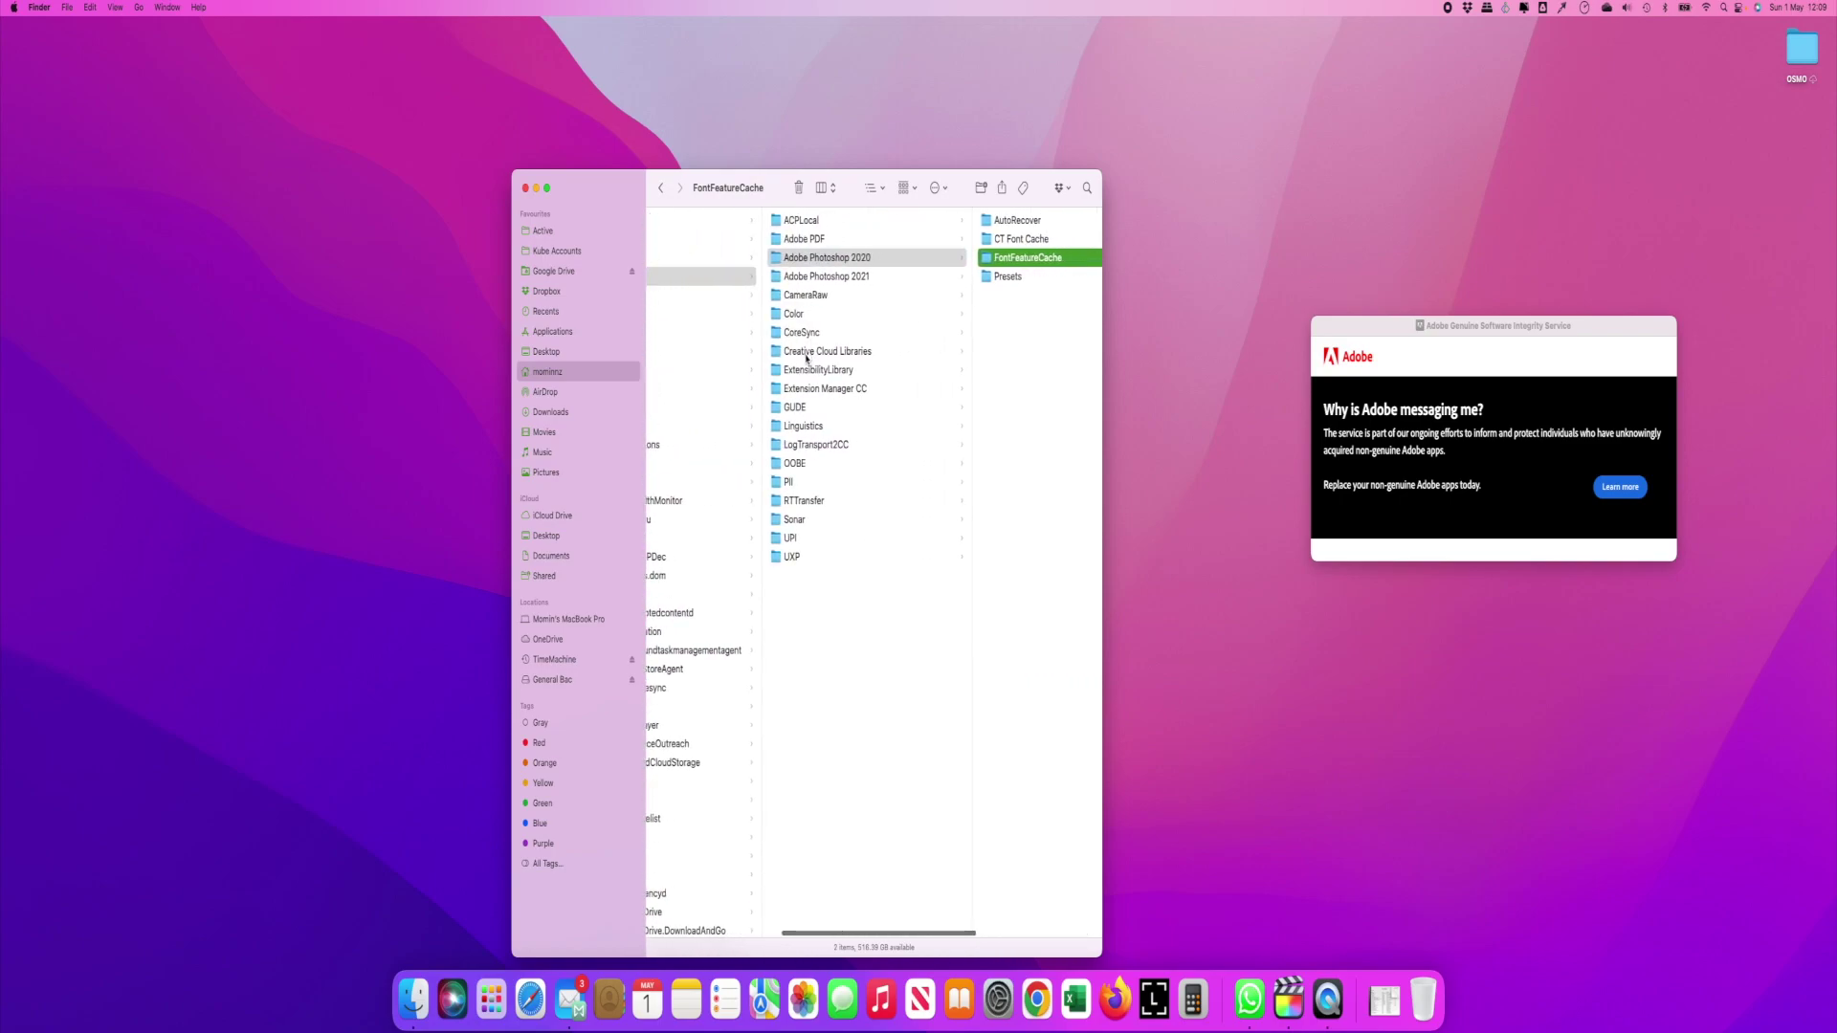
pyautogui.click(807, 356)
pyautogui.hscroll(-3, 765, 309)
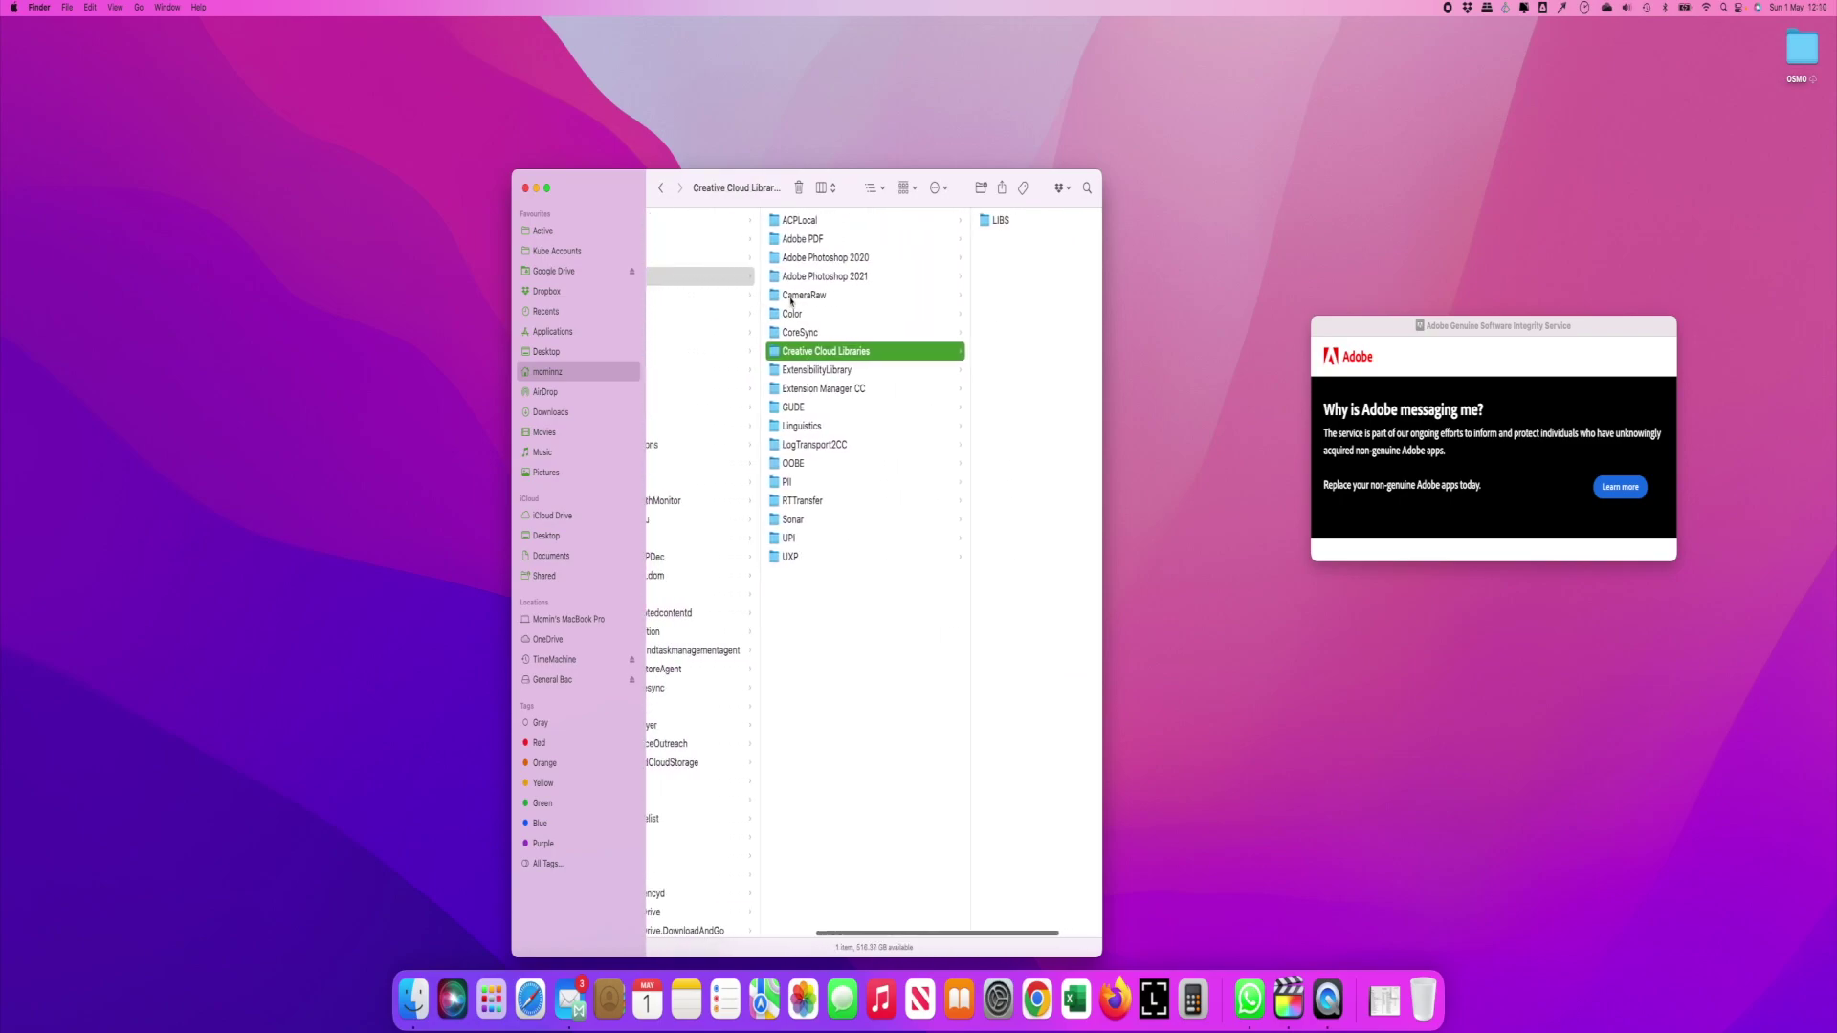
pyautogui.hscroll(-5, 813, 297)
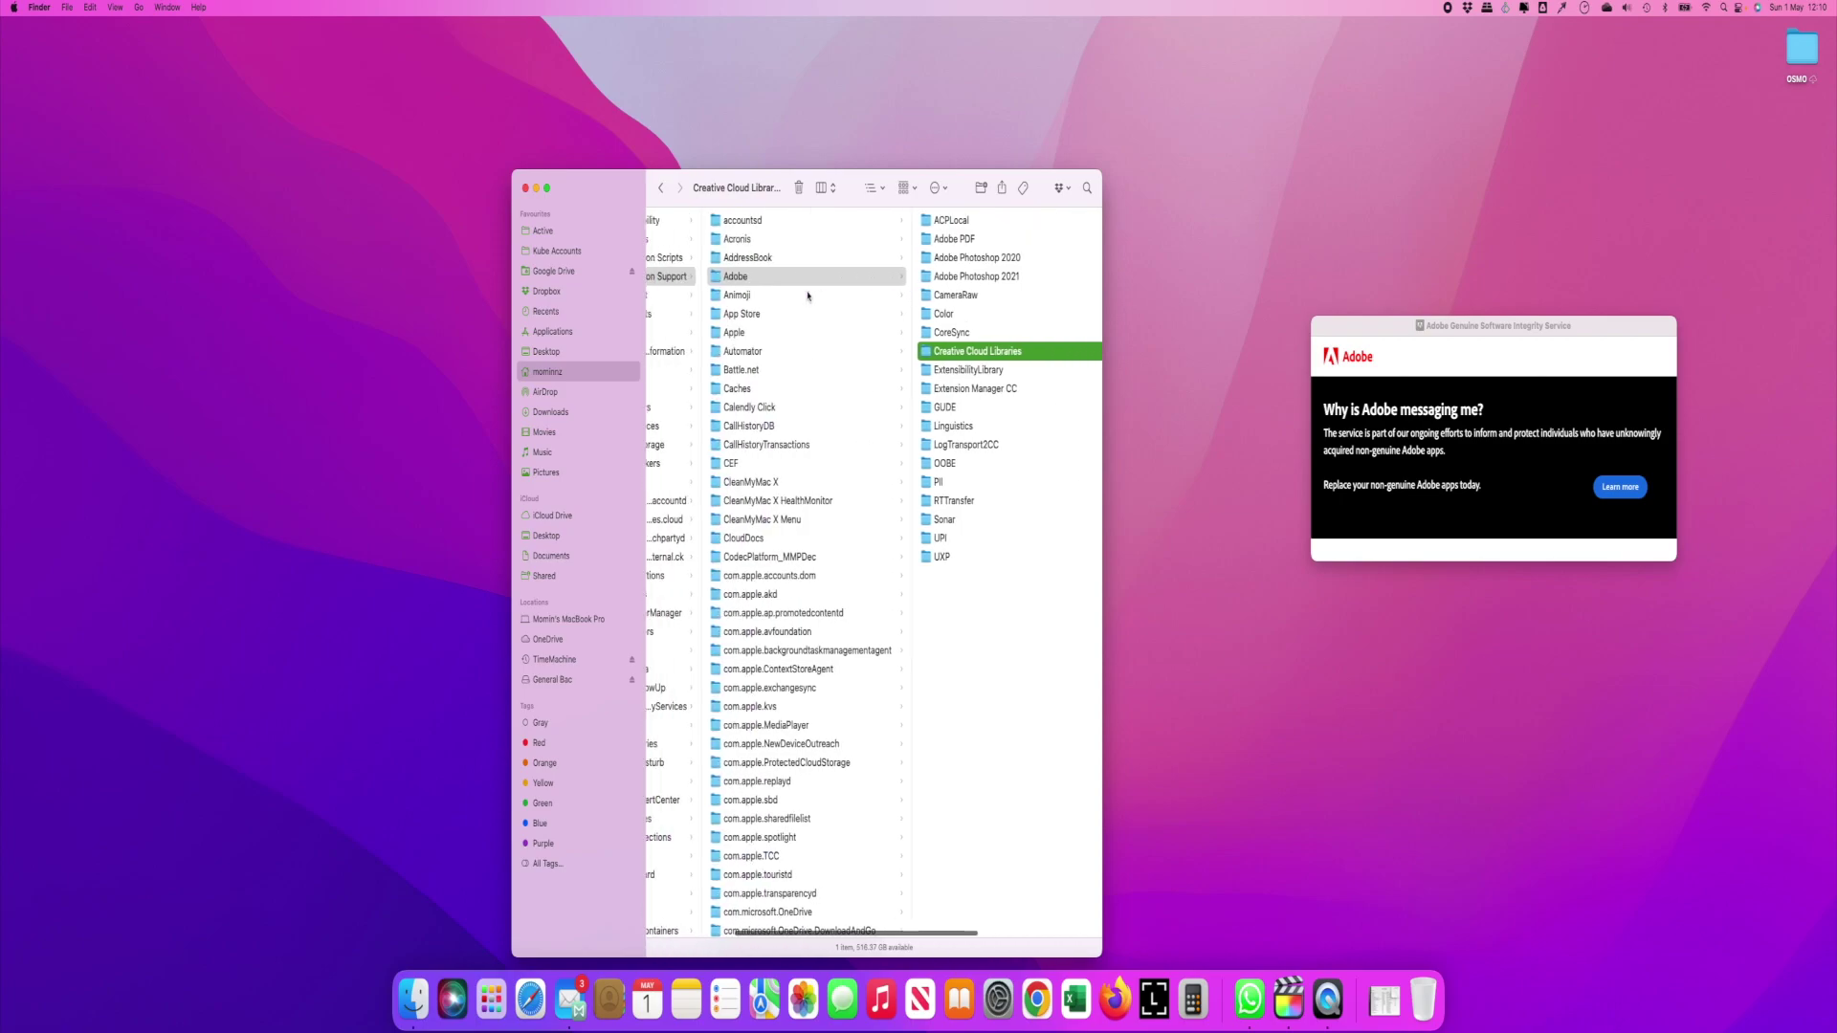
pyautogui.click(953, 277)
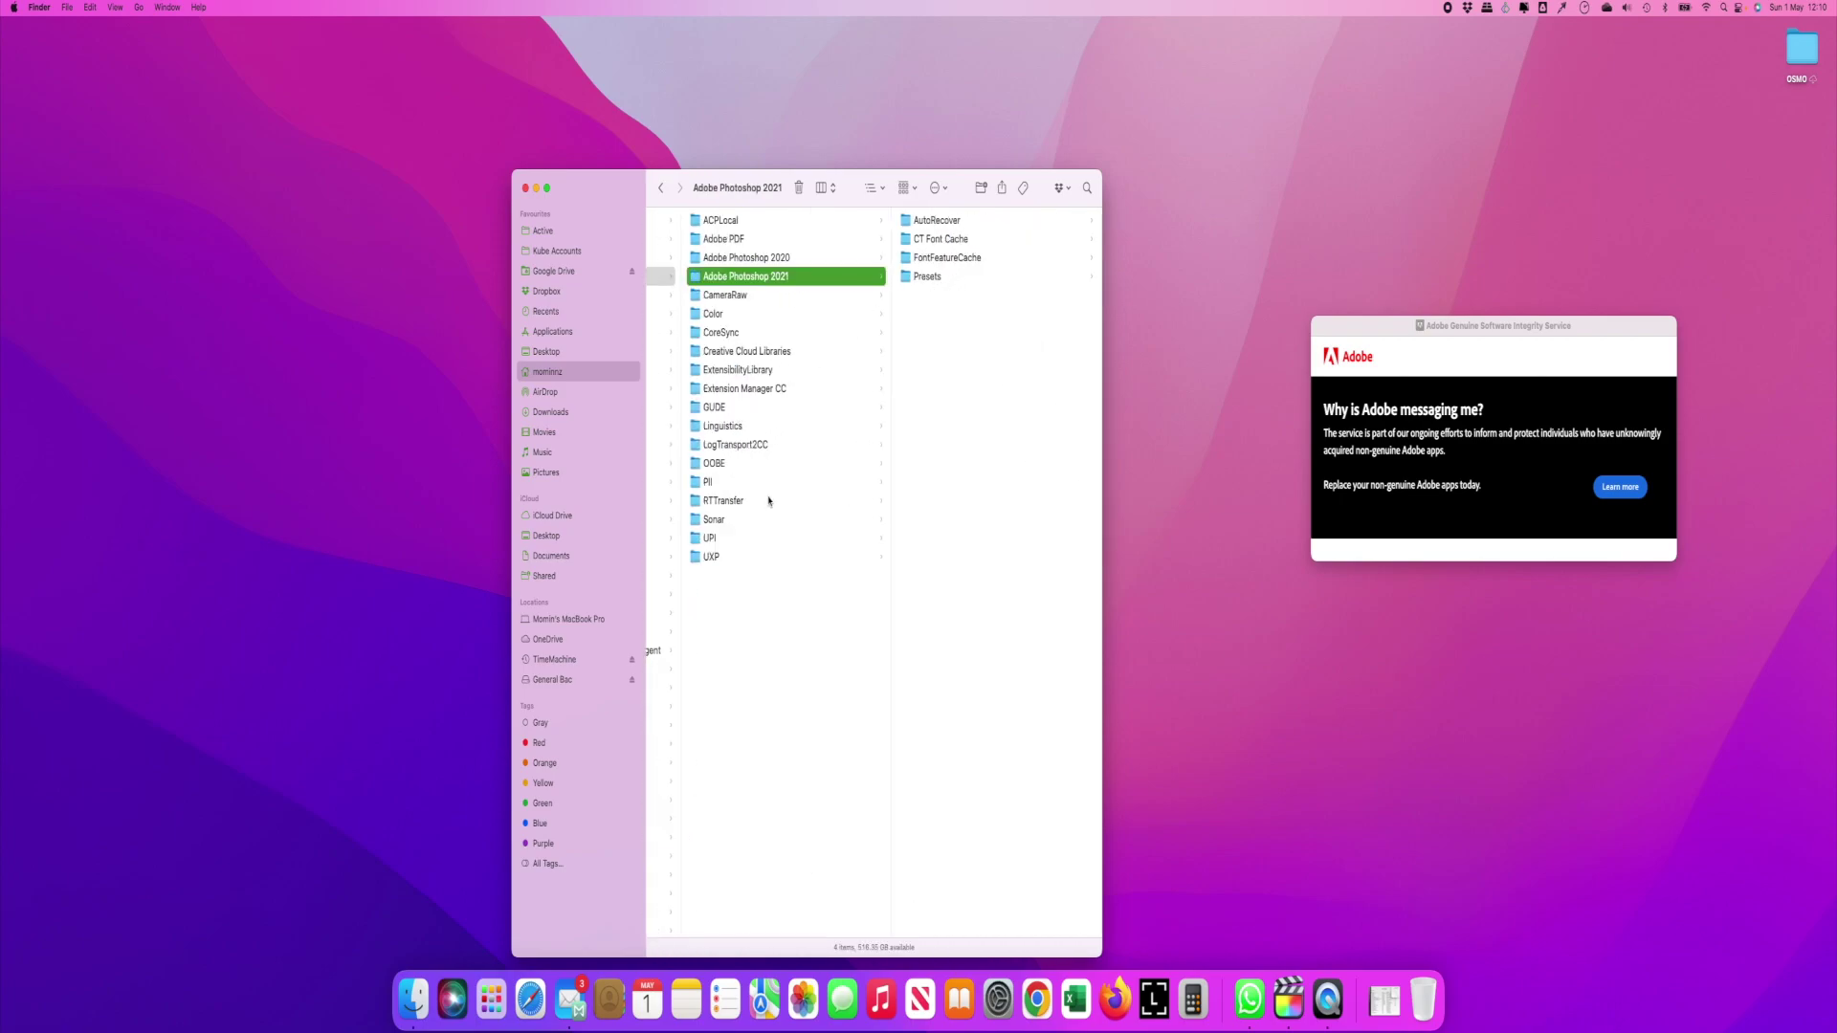
# Move all 19 folders inside Adobe to the Trash.
pyautogui.press('super+a')
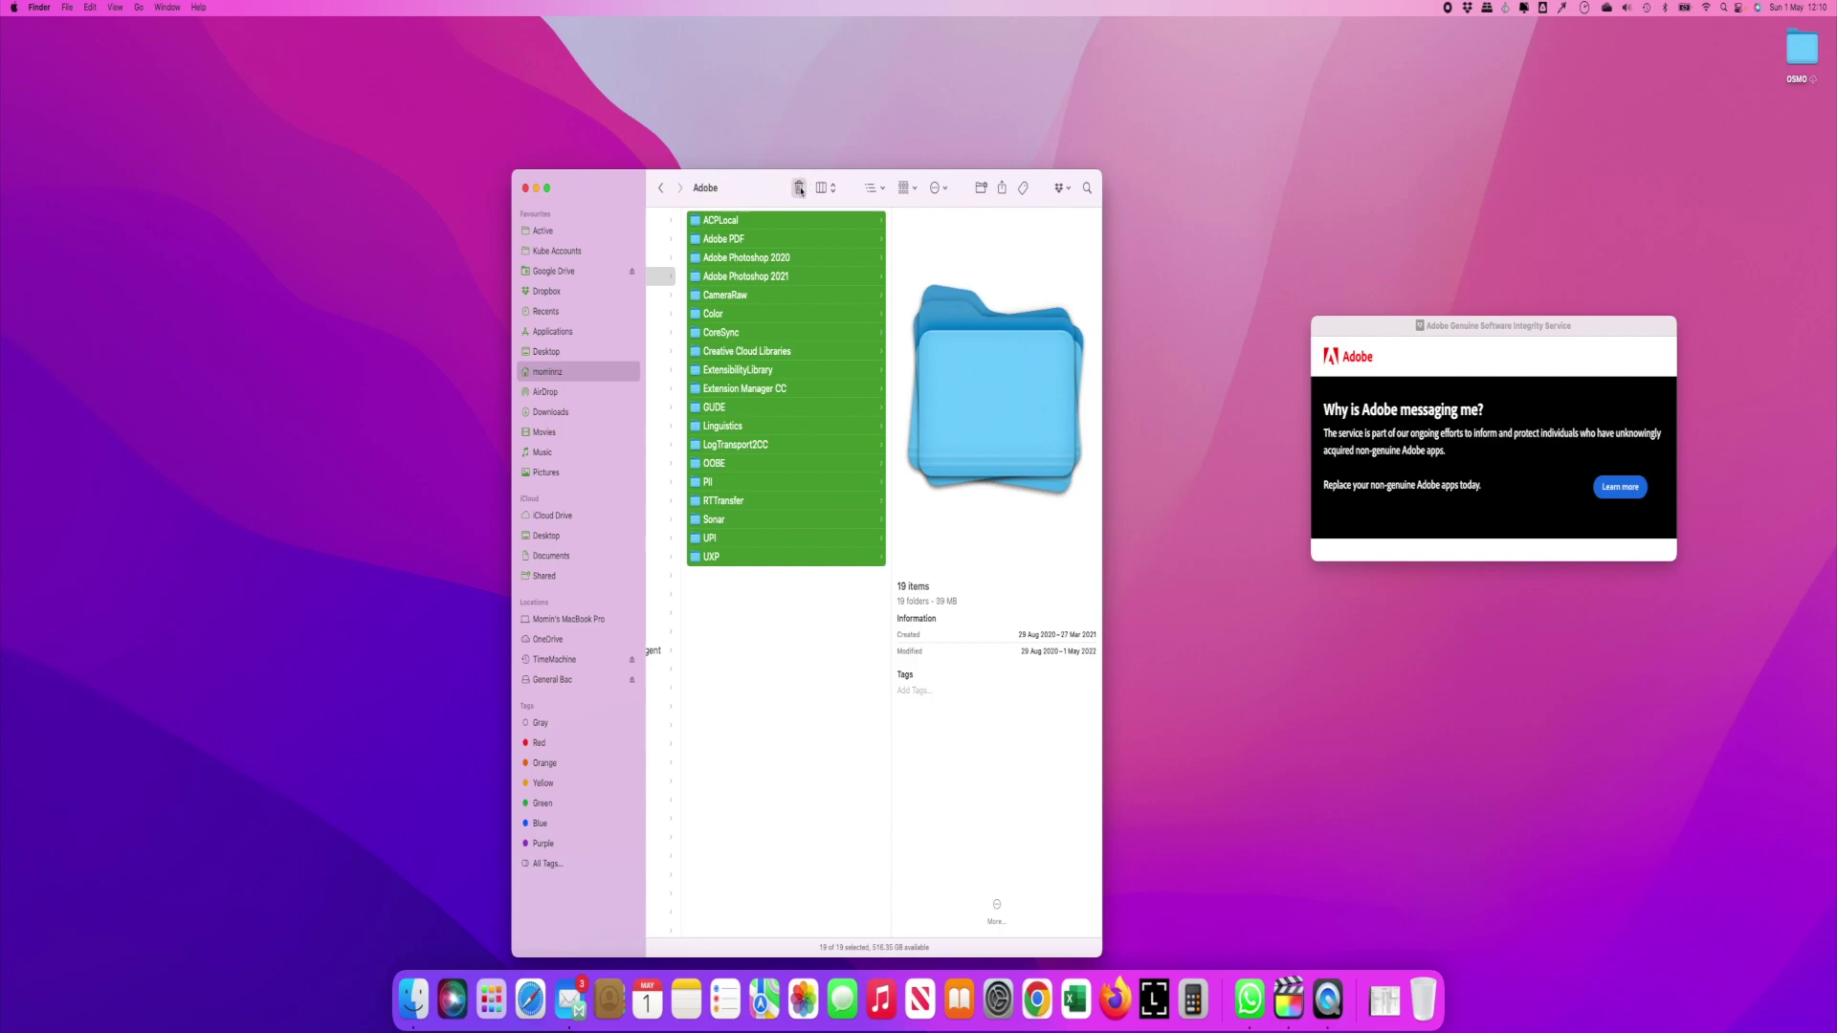
pyautogui.click(800, 188)
pyautogui.hscroll(-3, 766, 306)
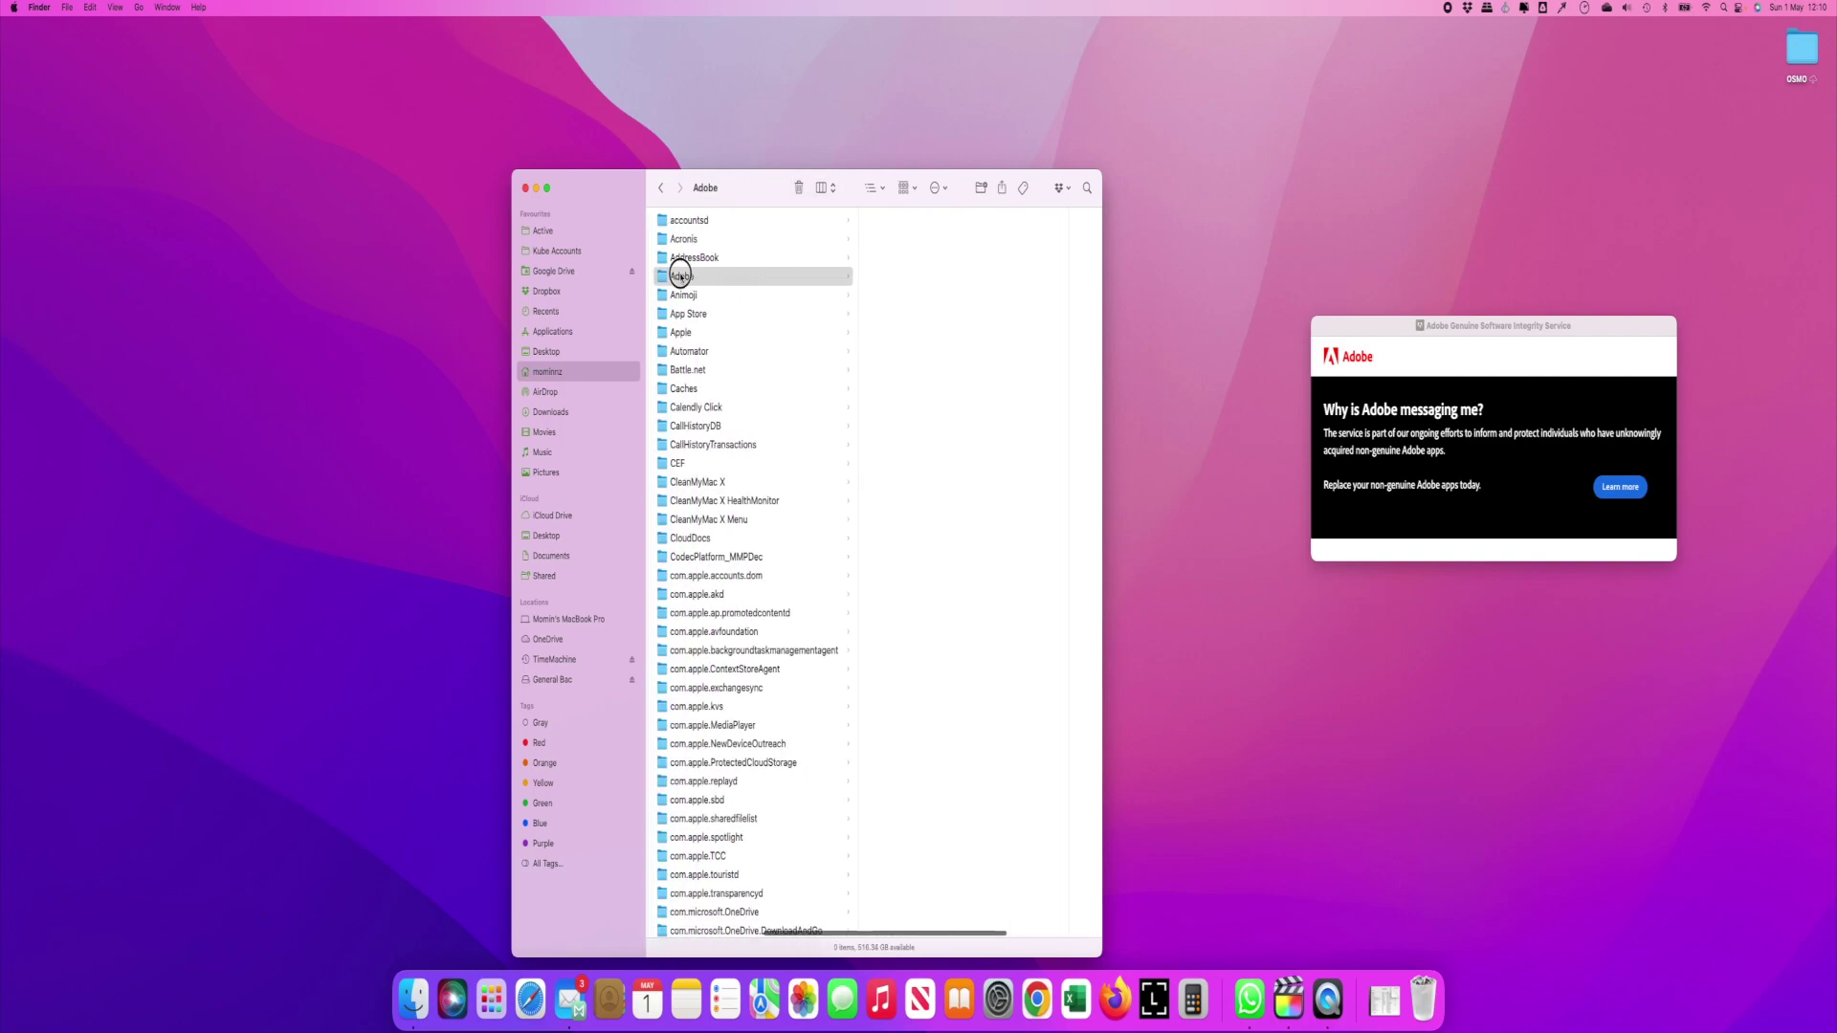
# Trash the now-empty Adobe folder and dismiss the Adobe warning.
pyautogui.click(681, 277)
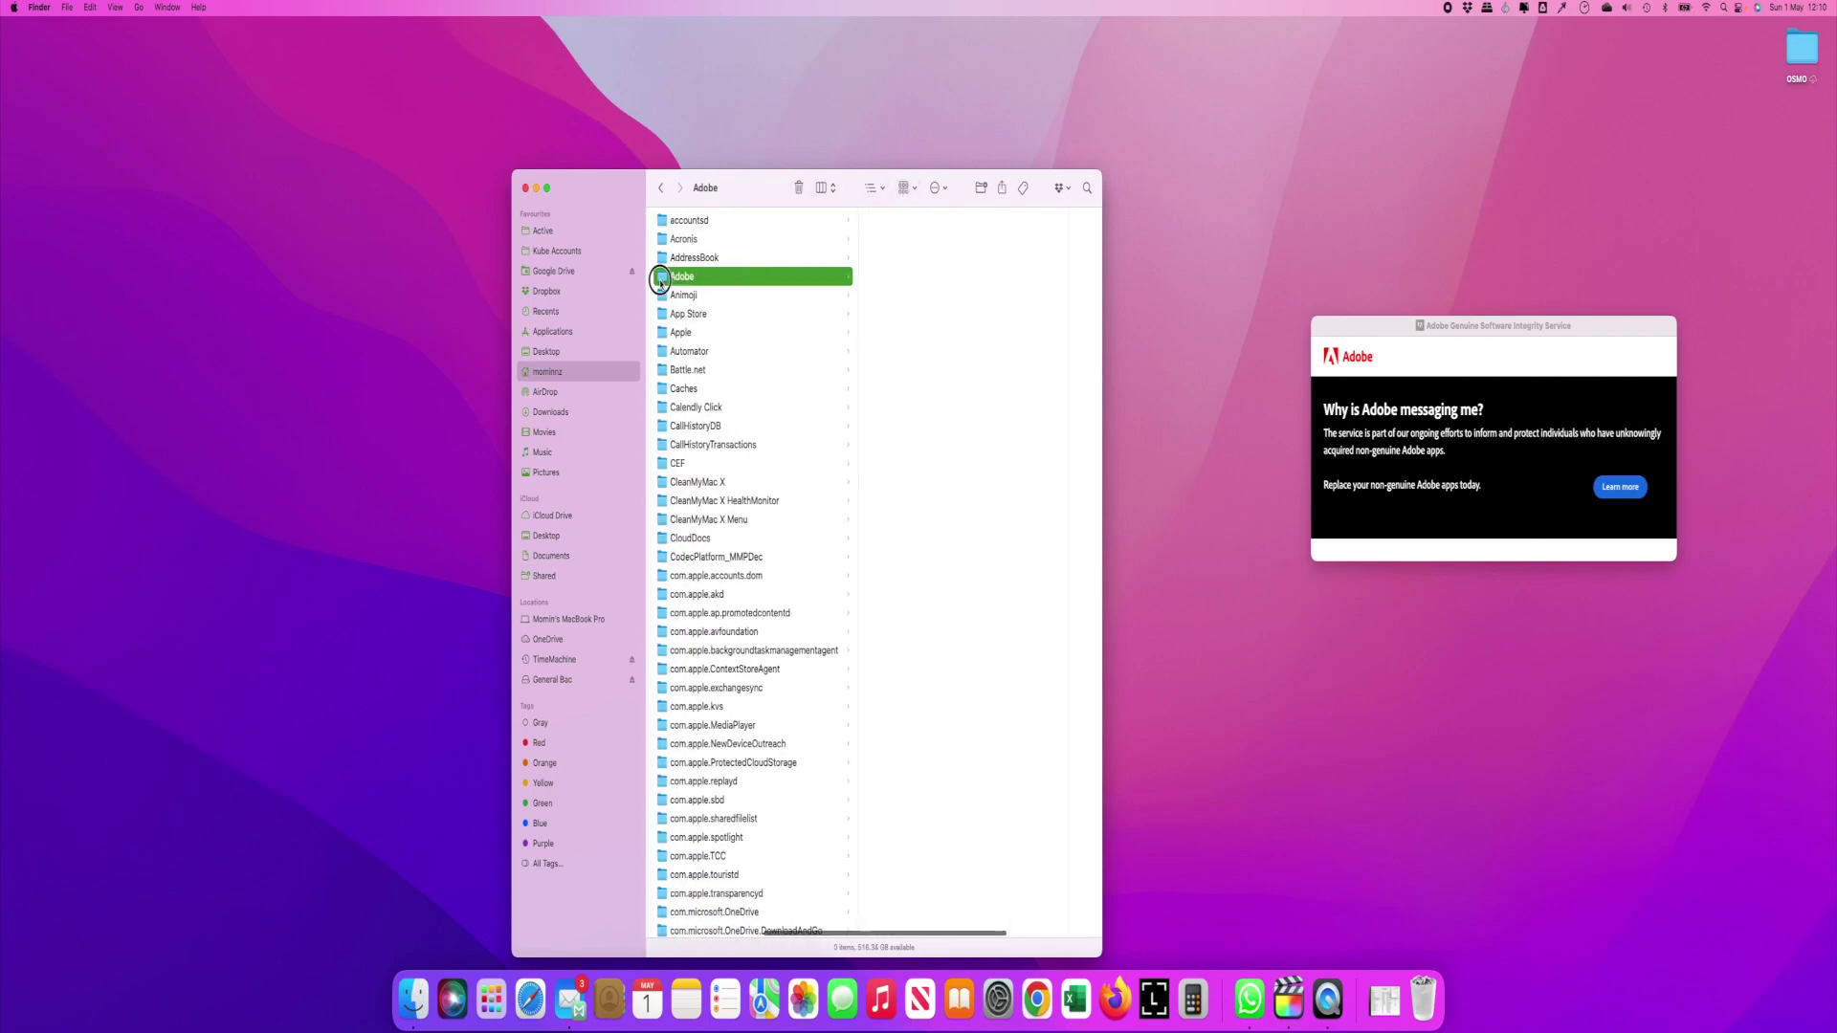
pyautogui.click(800, 189)
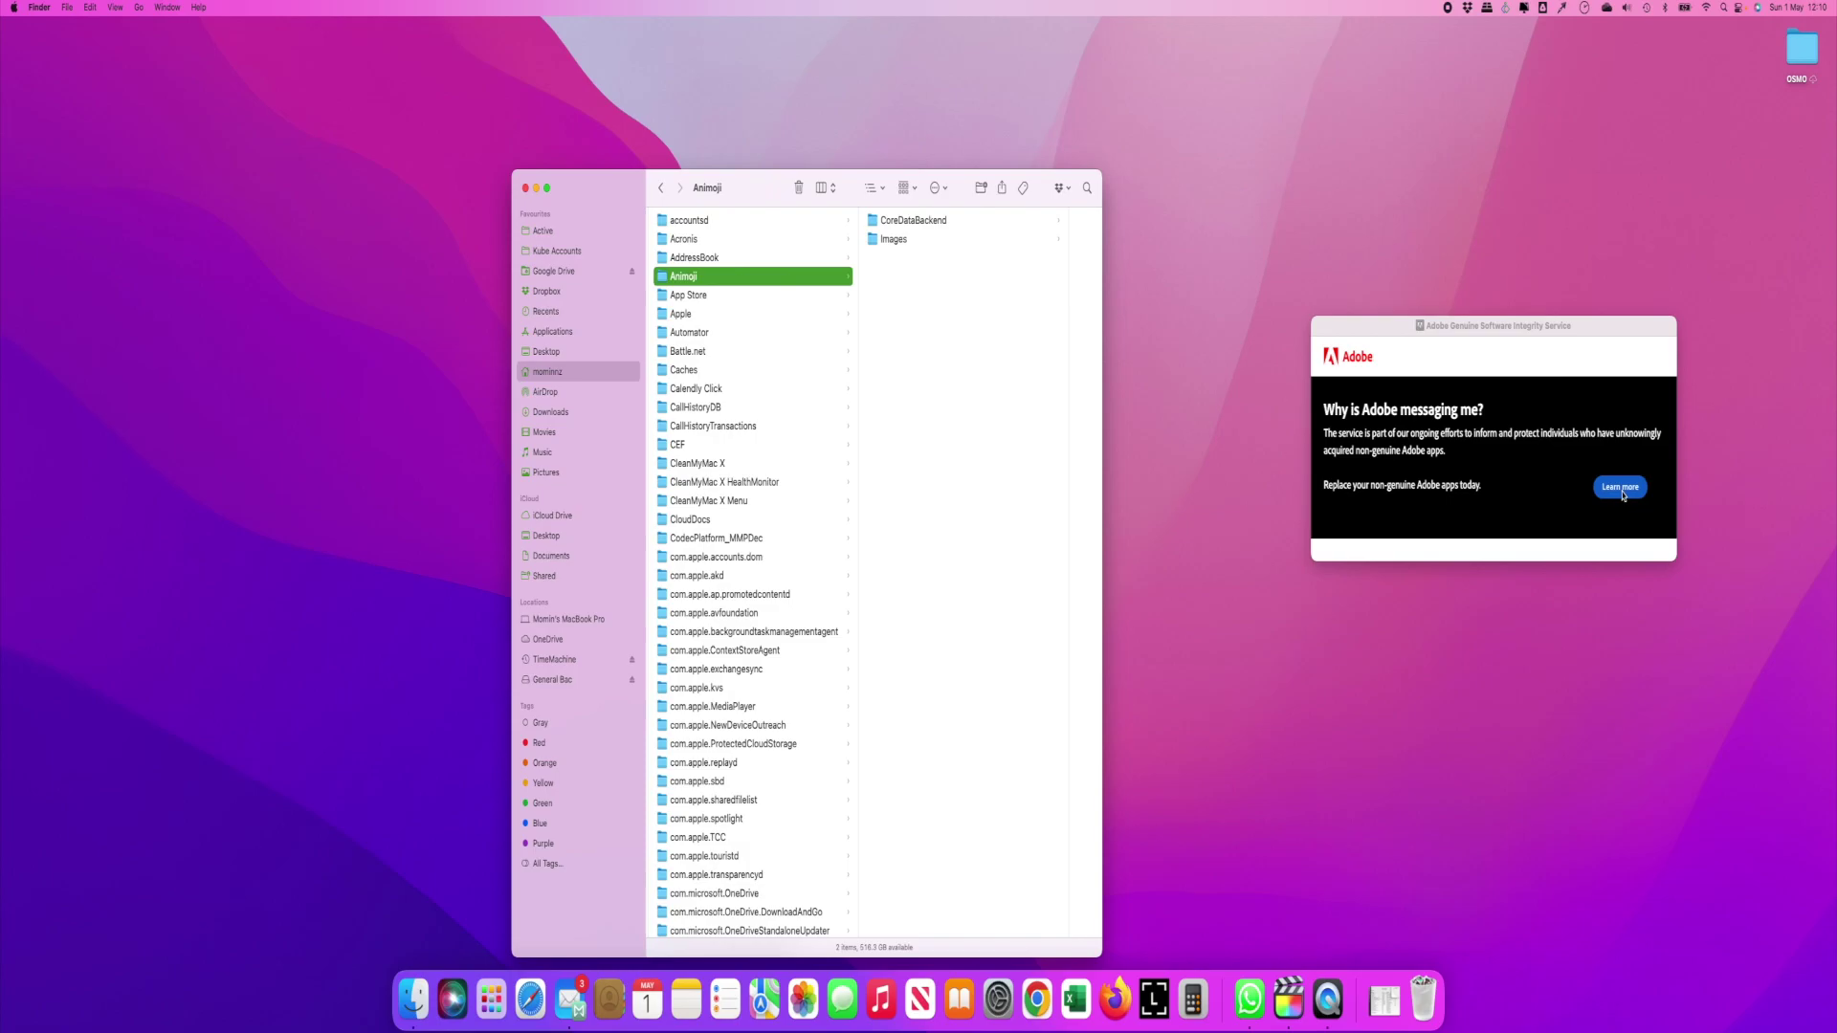
pyautogui.click(1622, 489)
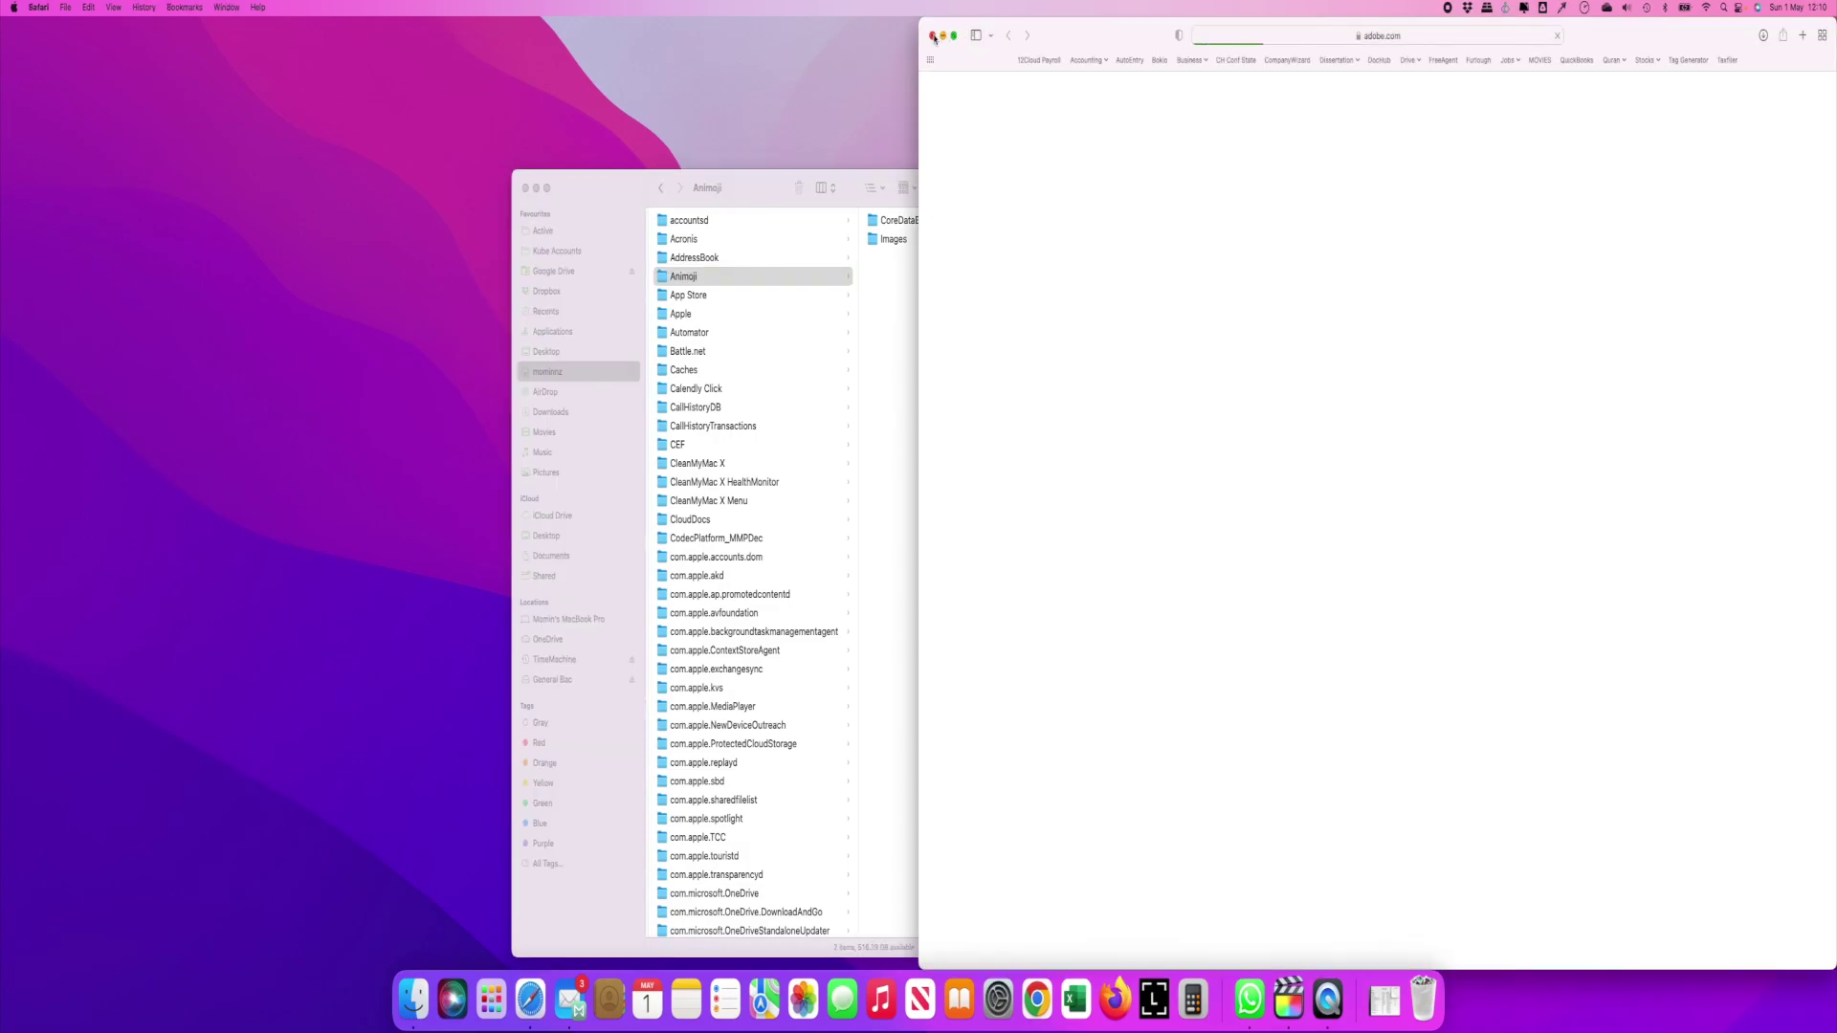
# Close the Safari window that opened on adobe.com.
pyautogui.click(934, 37)
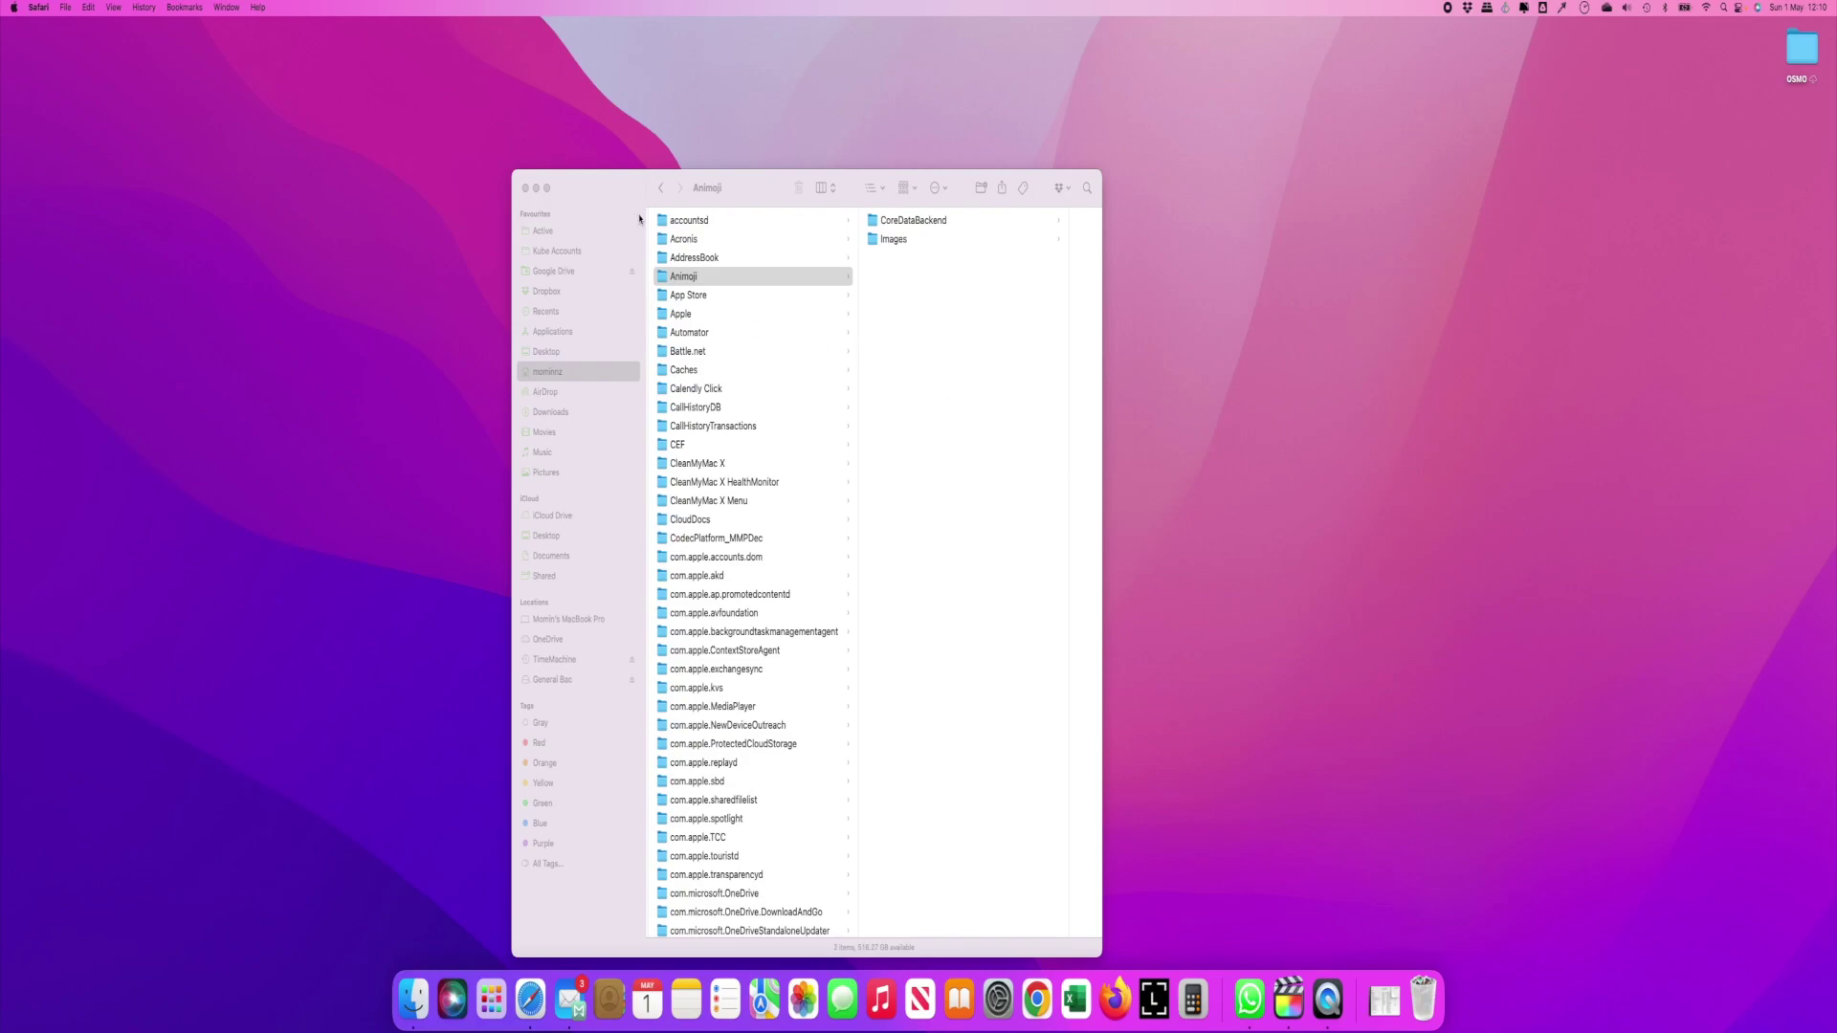
pyautogui.hscroll(-5, 740, 331)
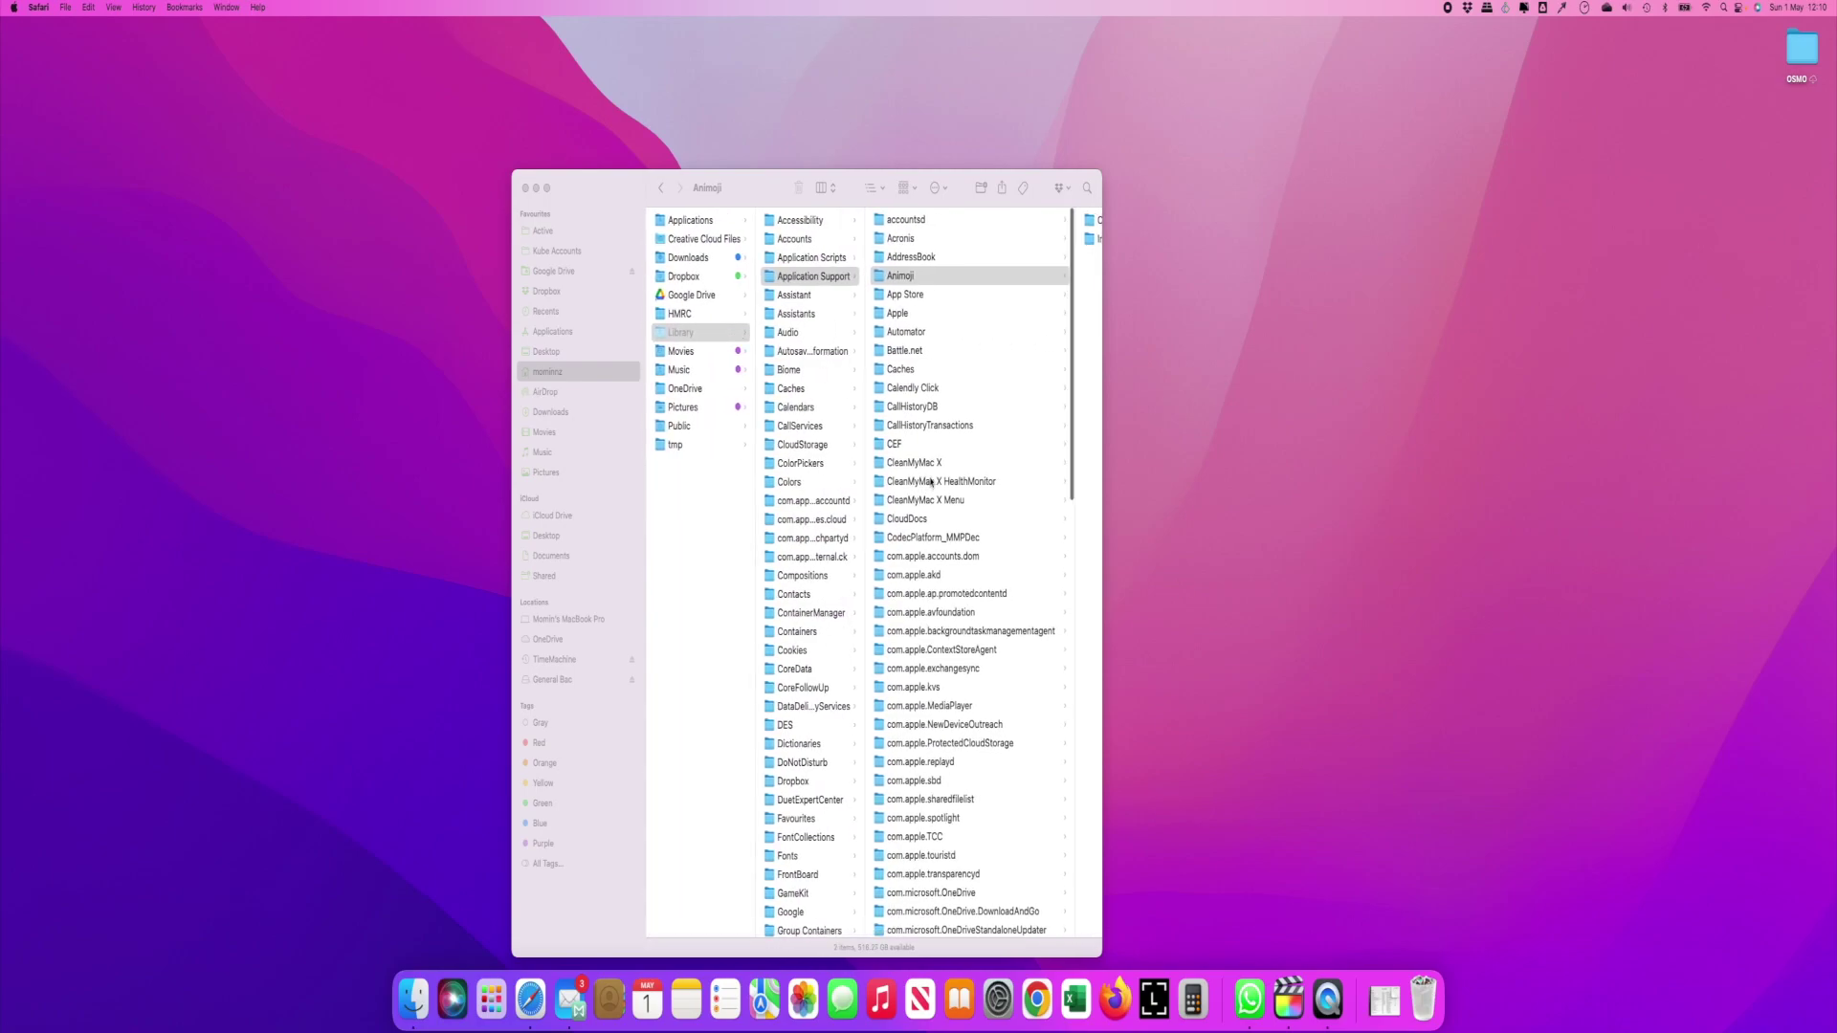
pyautogui.scroll(-4, 931, 483)
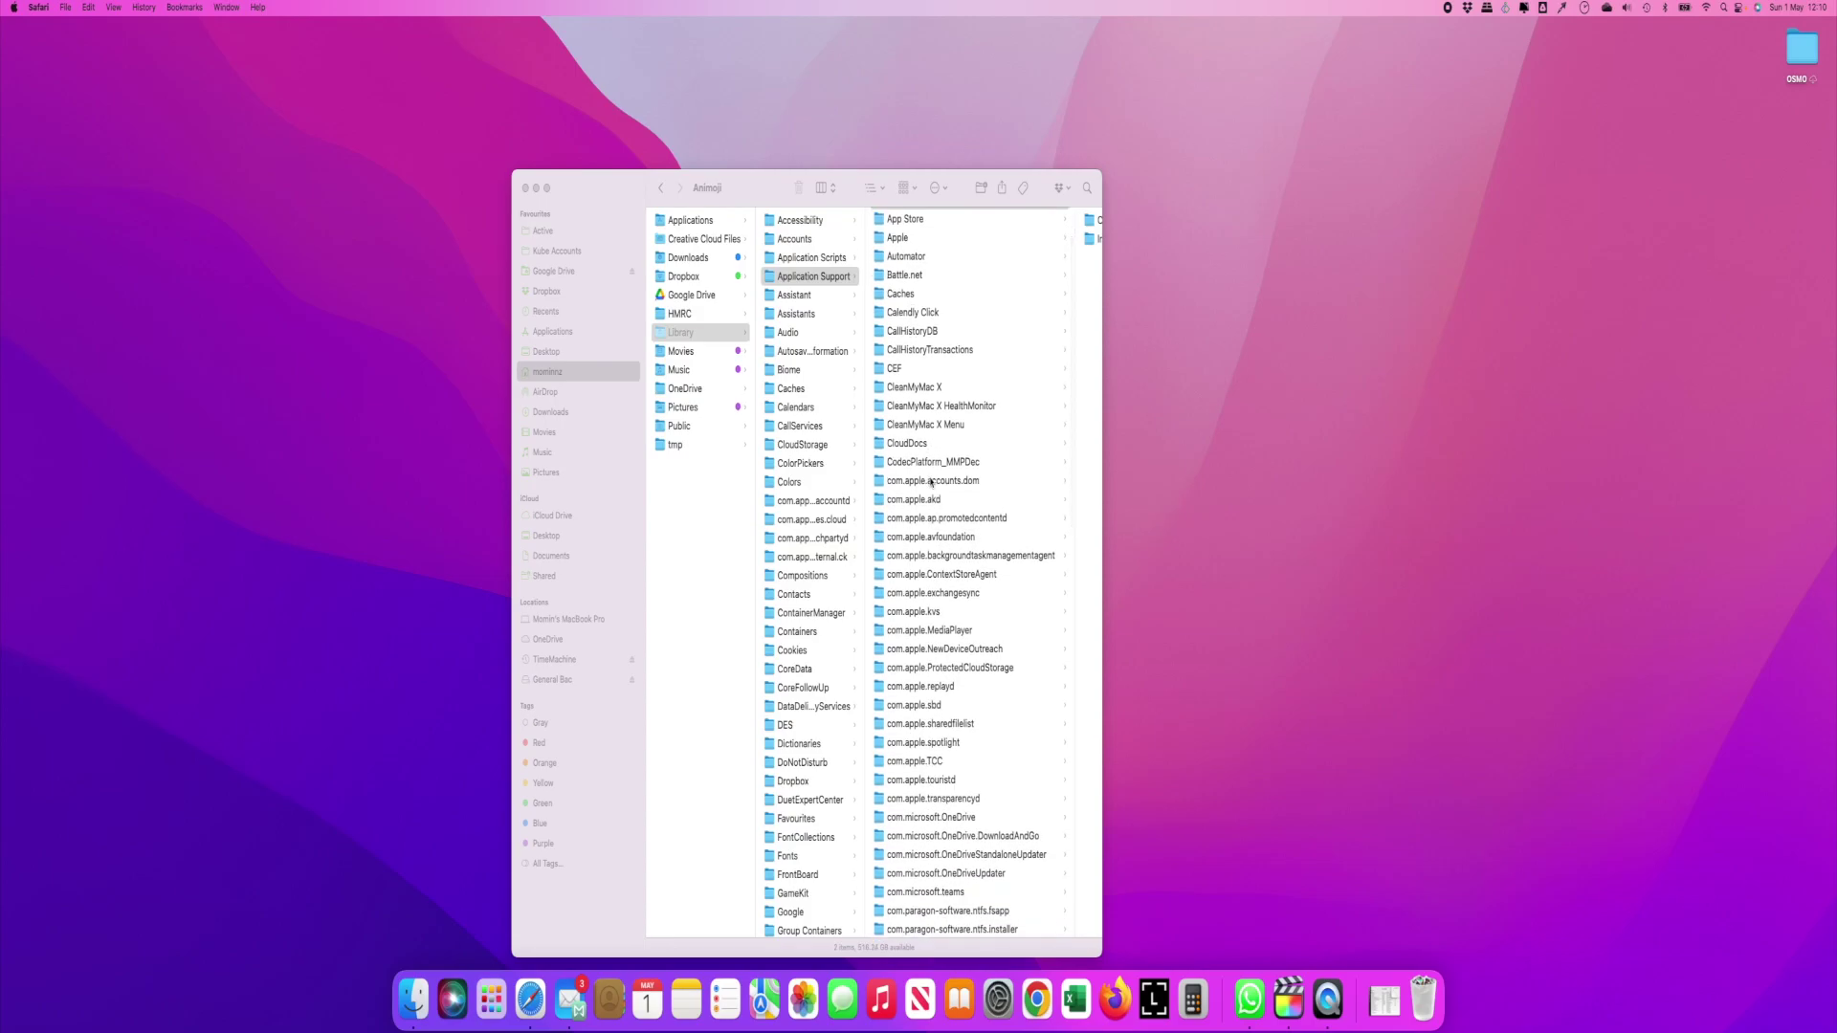
pyautogui.scroll(-5, 931, 483)
pyautogui.scroll(-5, 931, 483)
pyautogui.scroll(-5, 931, 483)
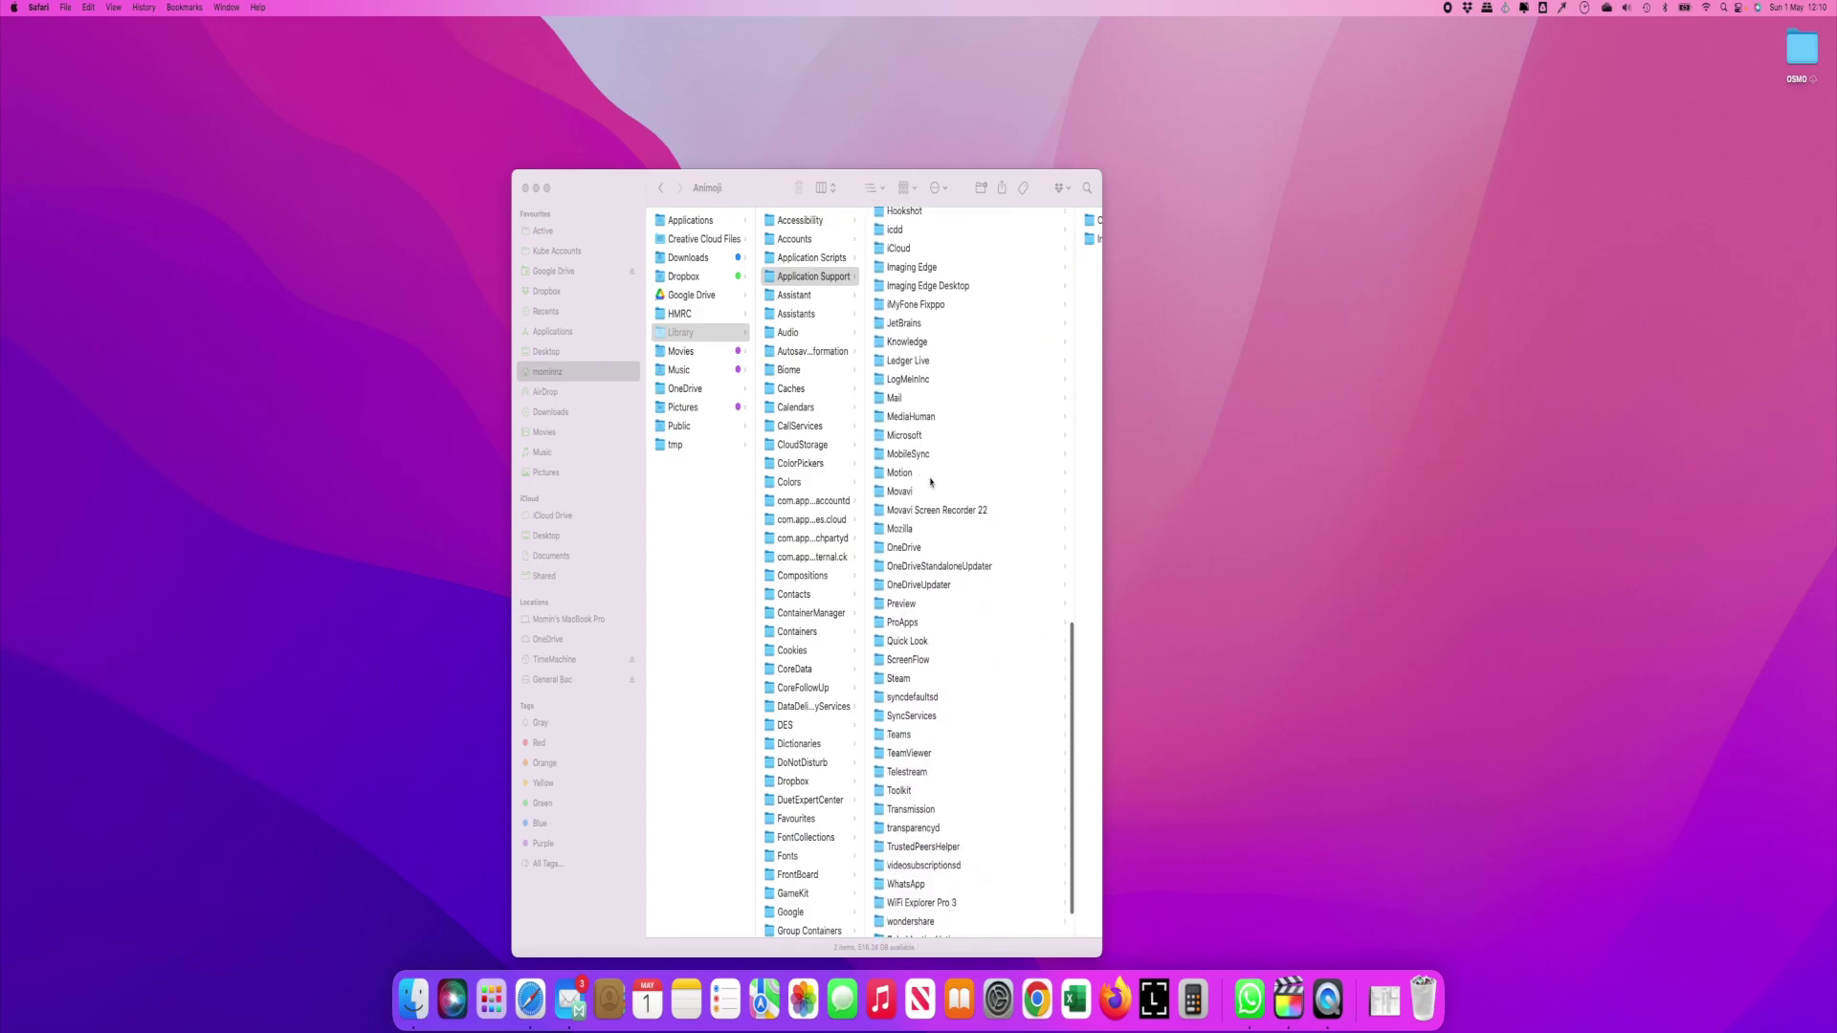
pyautogui.scroll(-5, 933, 481)
pyautogui.scroll(-5, 926, 459)
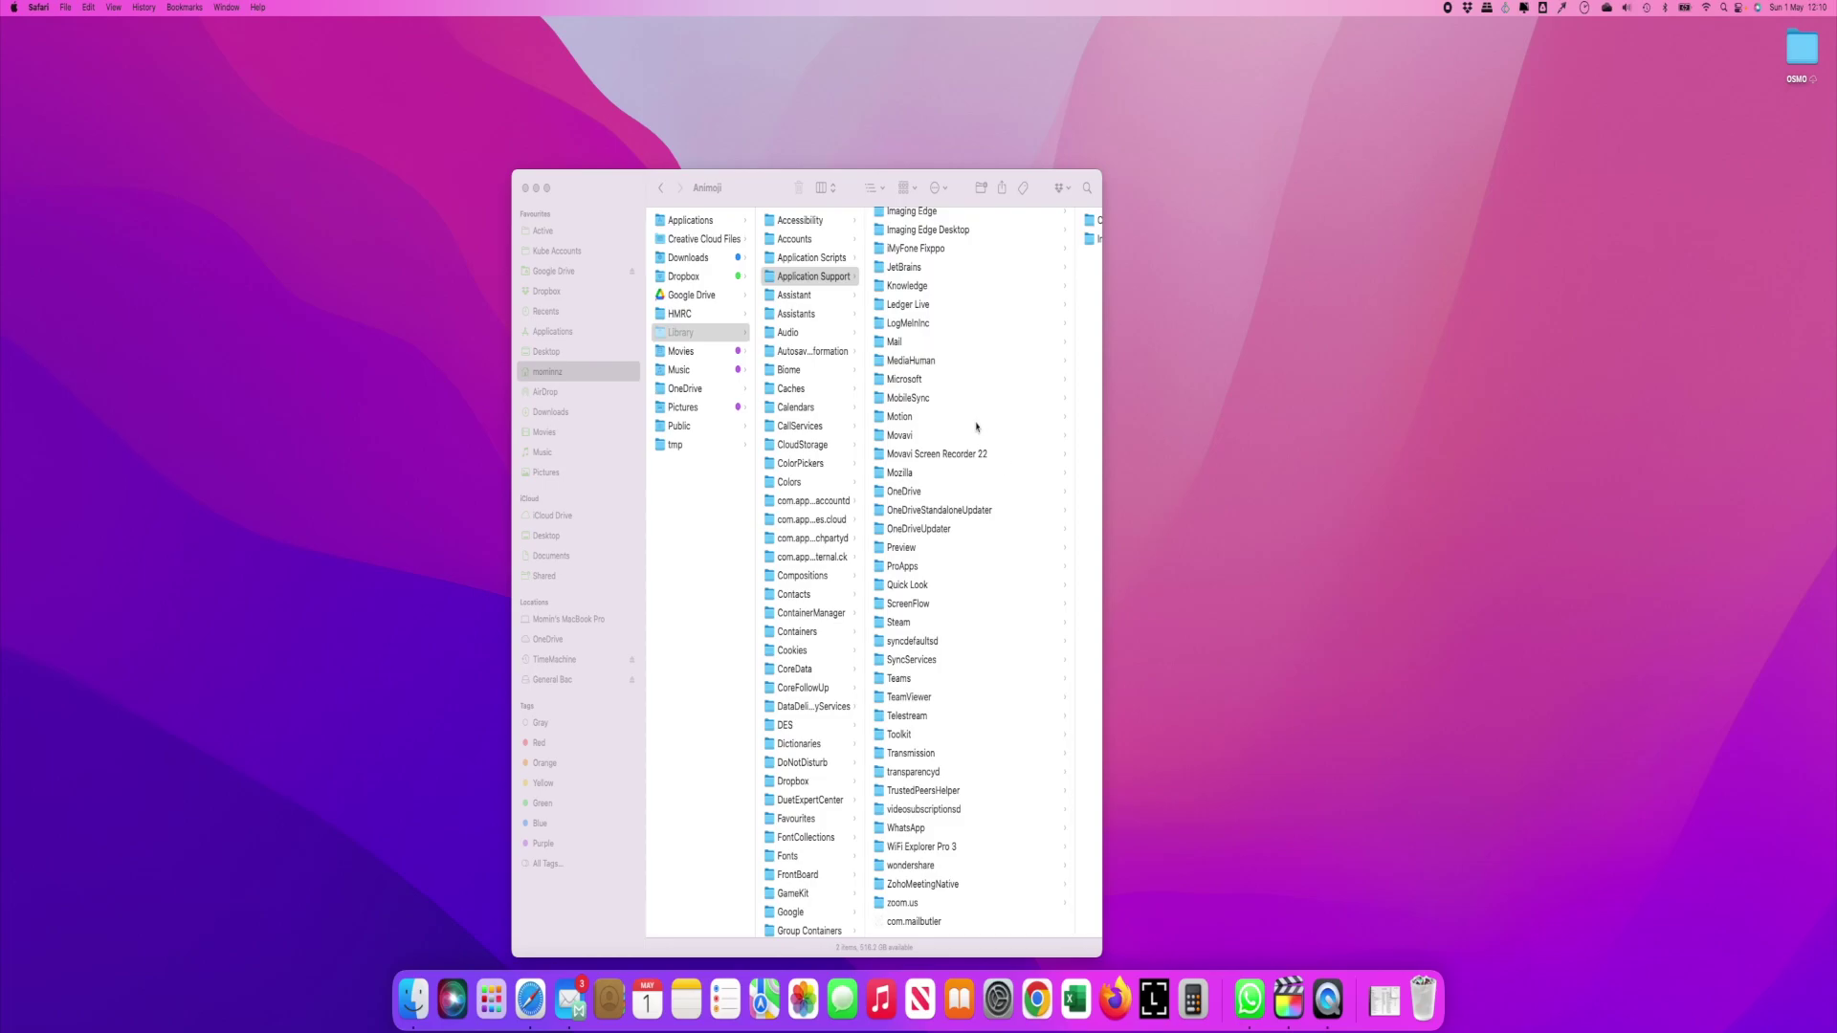
pyautogui.scroll(10, 952, 413)
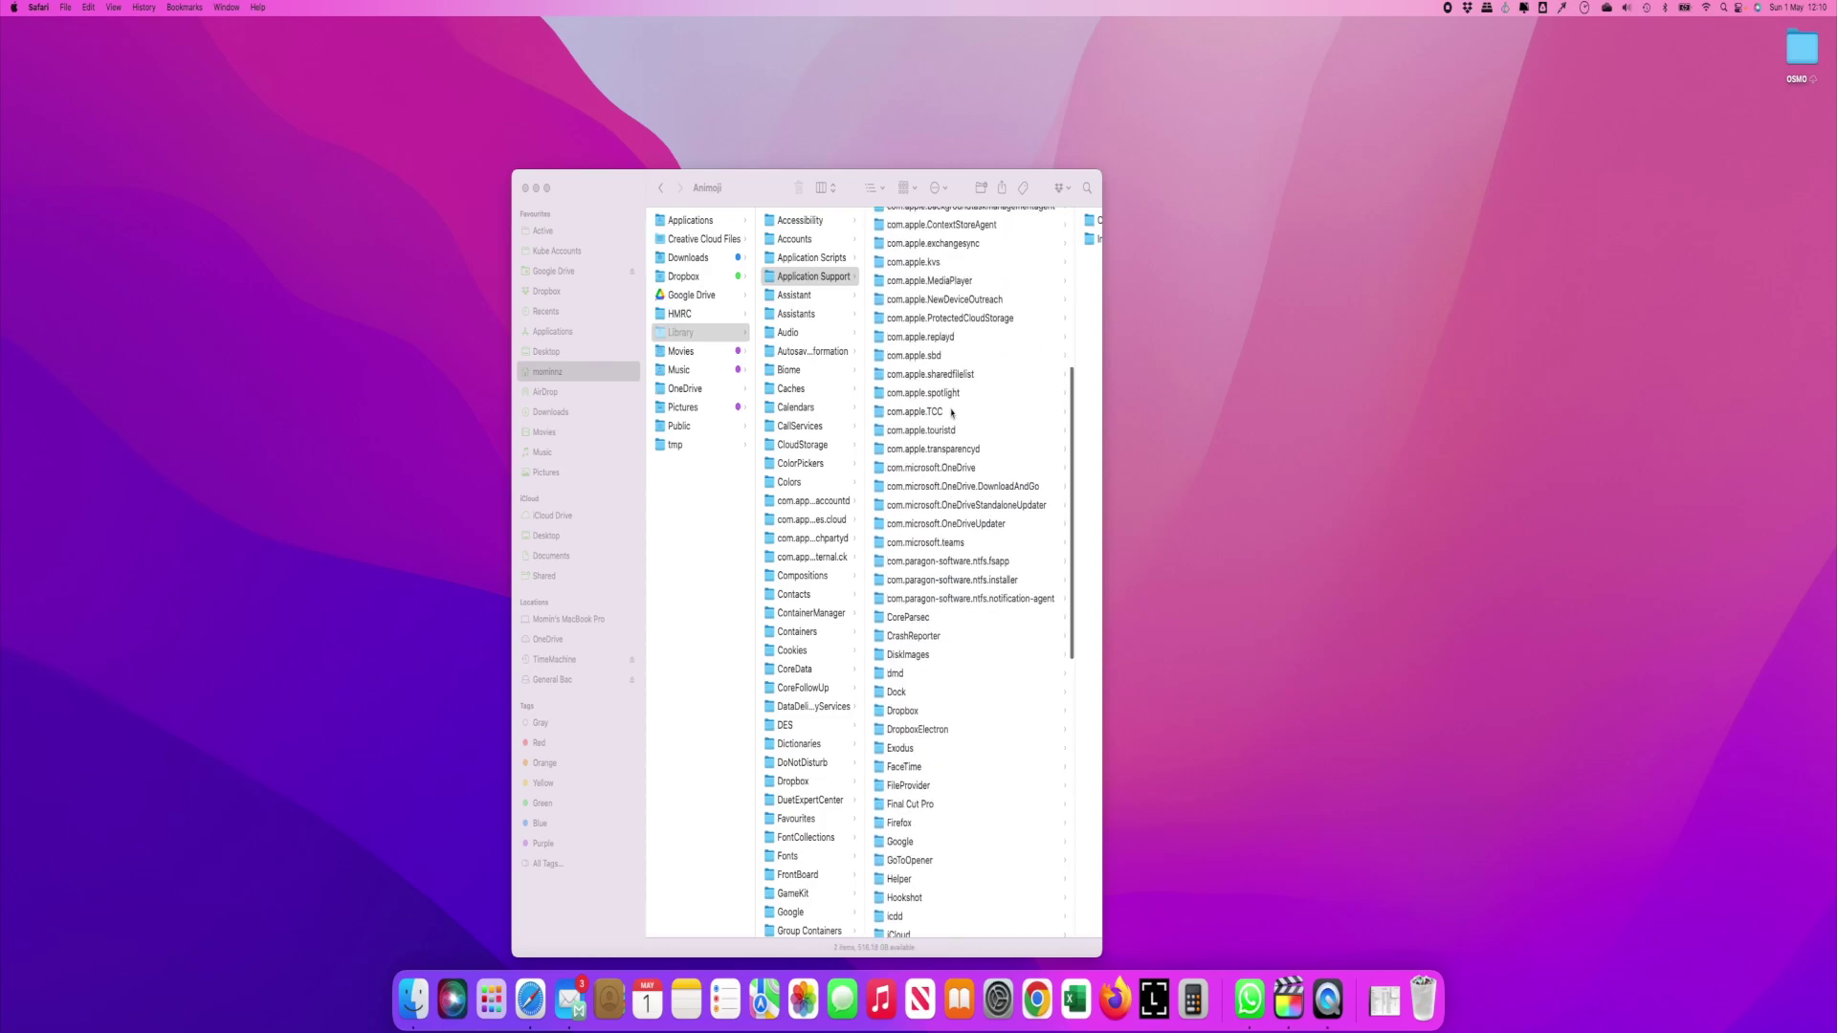
pyautogui.click(831, 280)
pyautogui.scroll(-3, 780, 289)
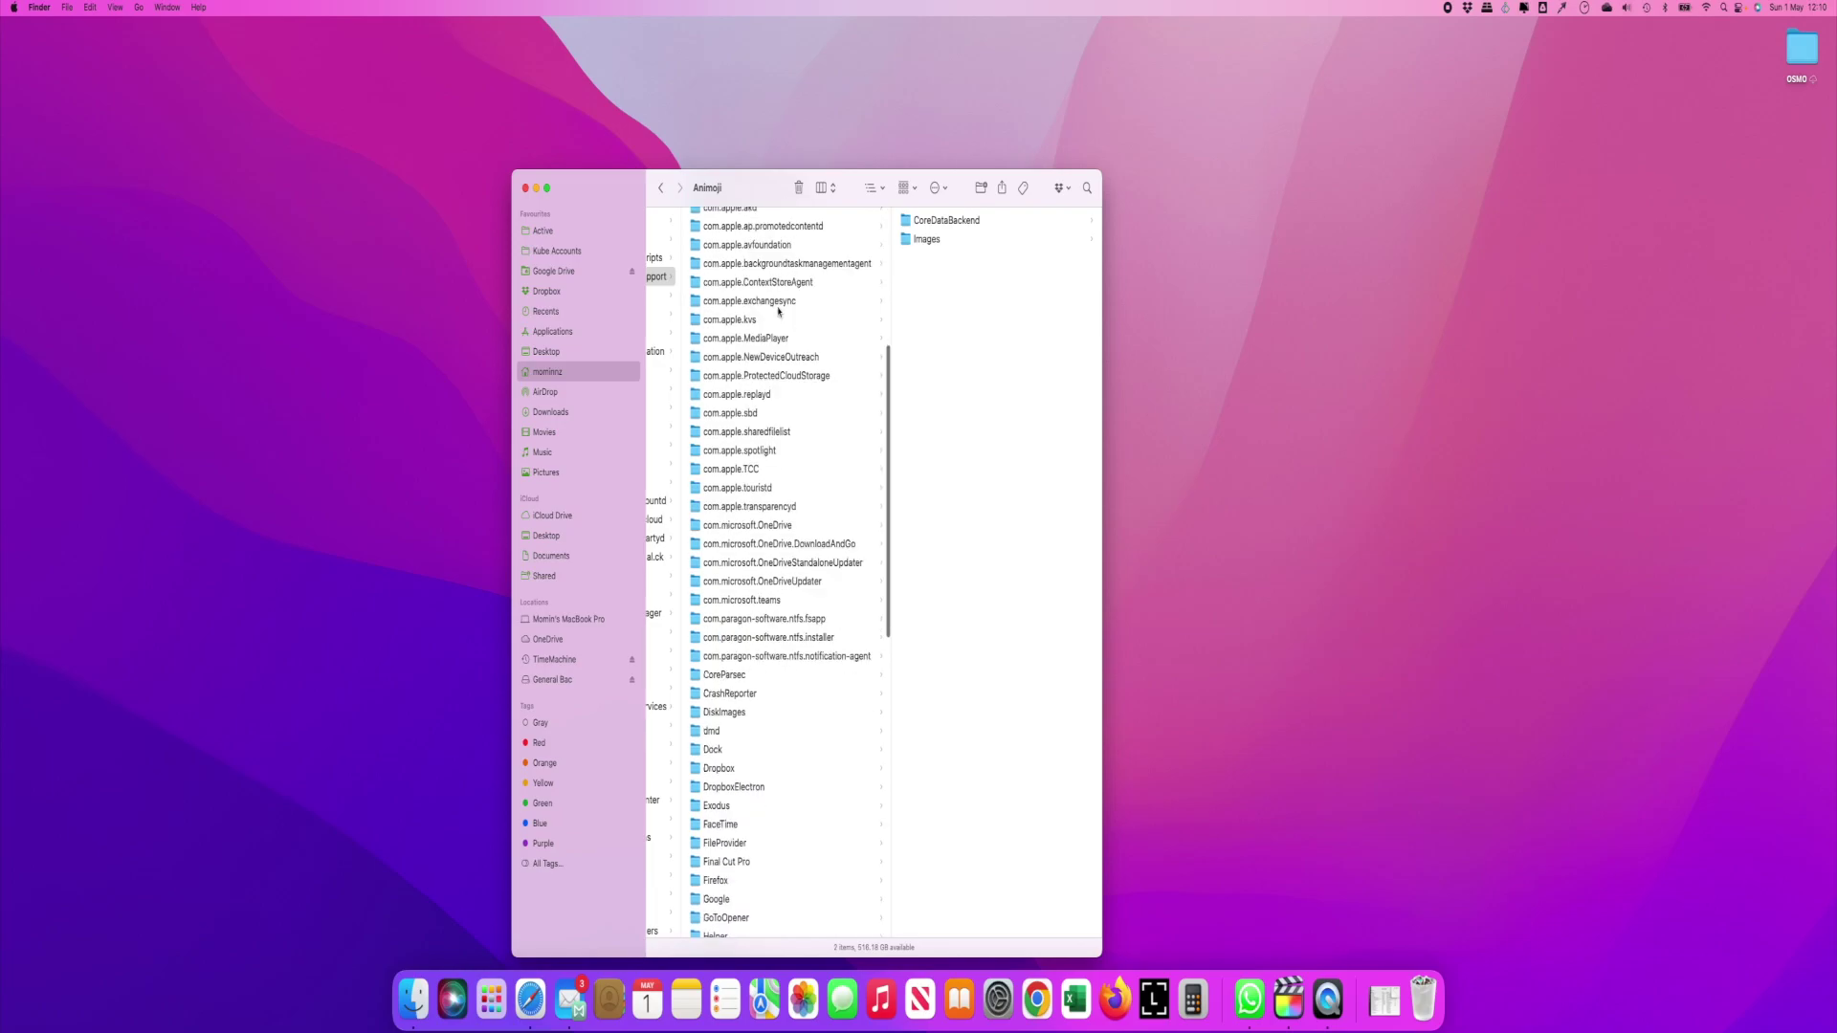
pyautogui.scroll(-5, 780, 302)
pyautogui.scroll(-3, 780, 306)
pyautogui.scroll(-8, 779, 311)
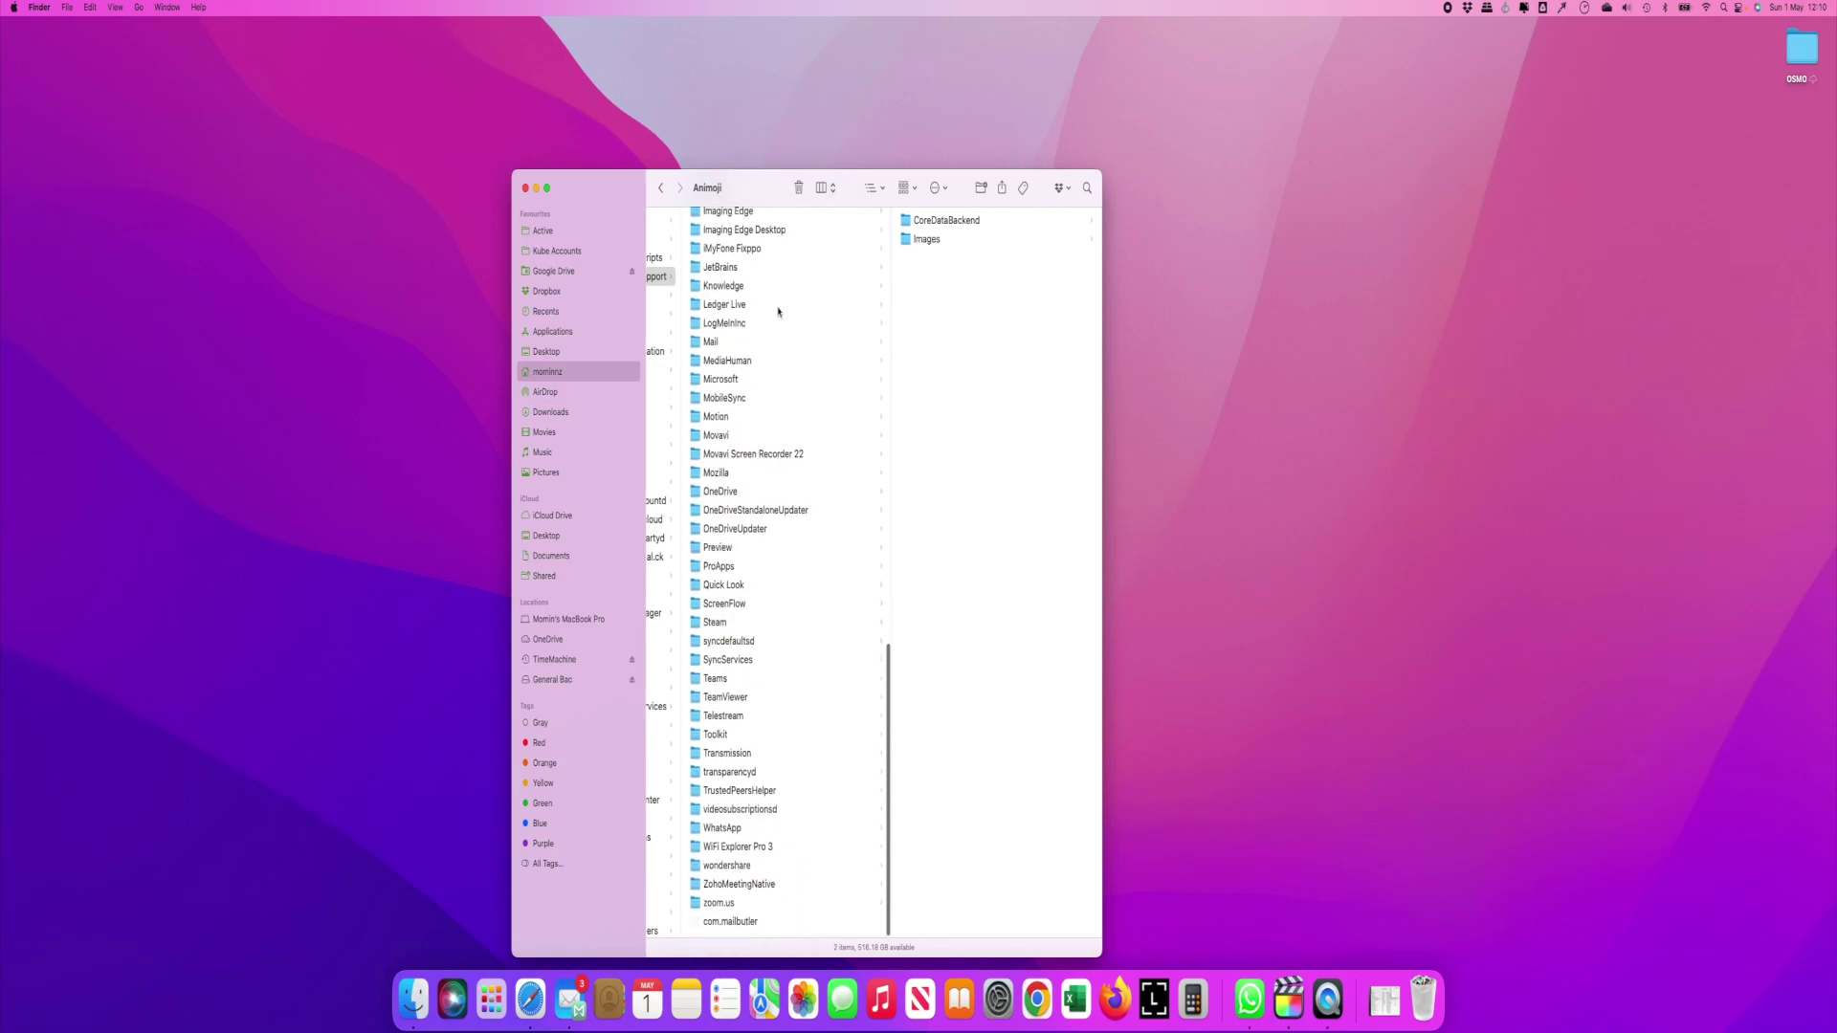